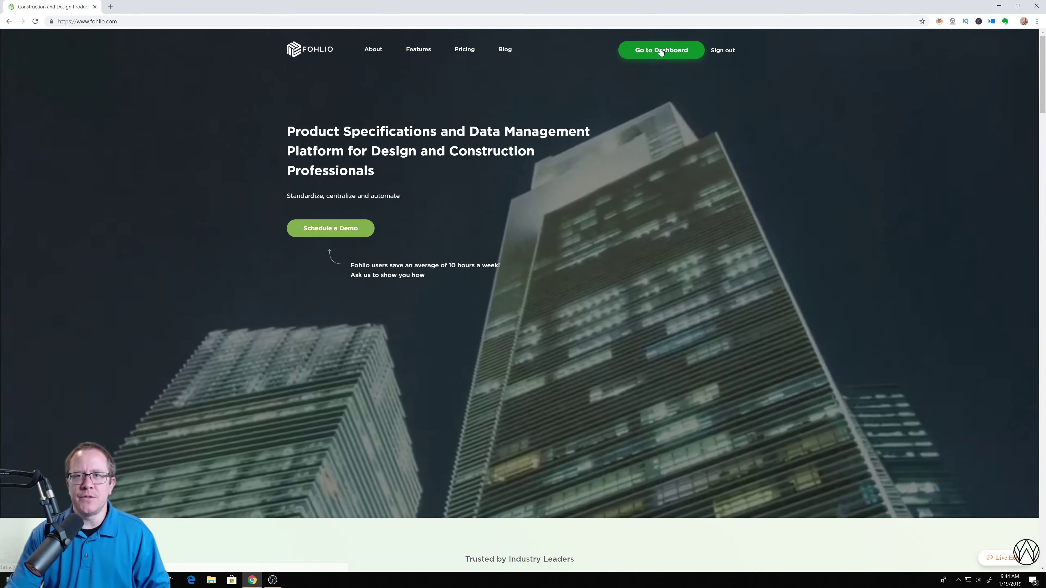
Start a new project from the dashboard, name it "new project" and choose to configure a new schedule template
click(661, 51)
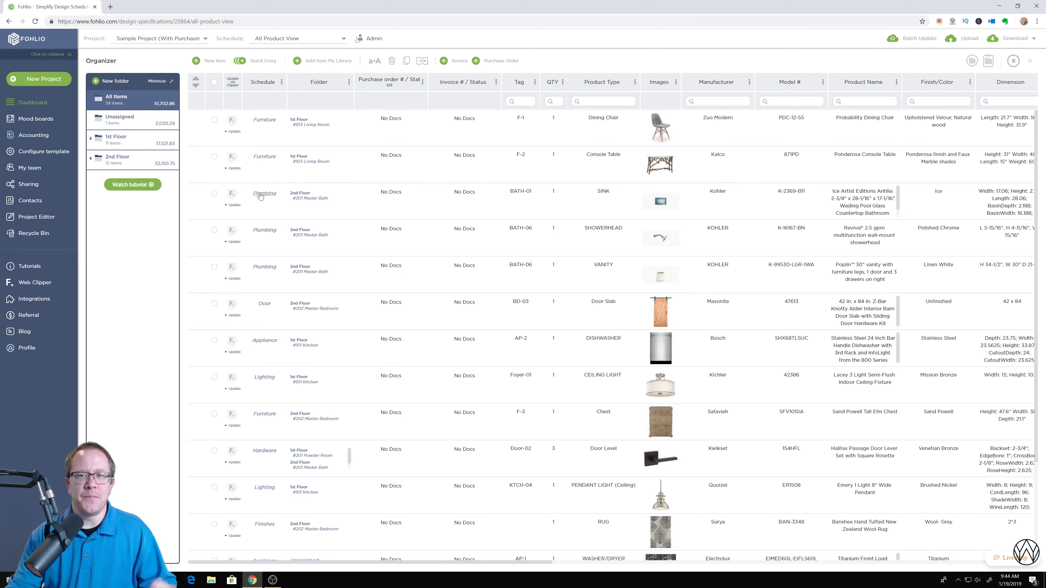
click(148, 42)
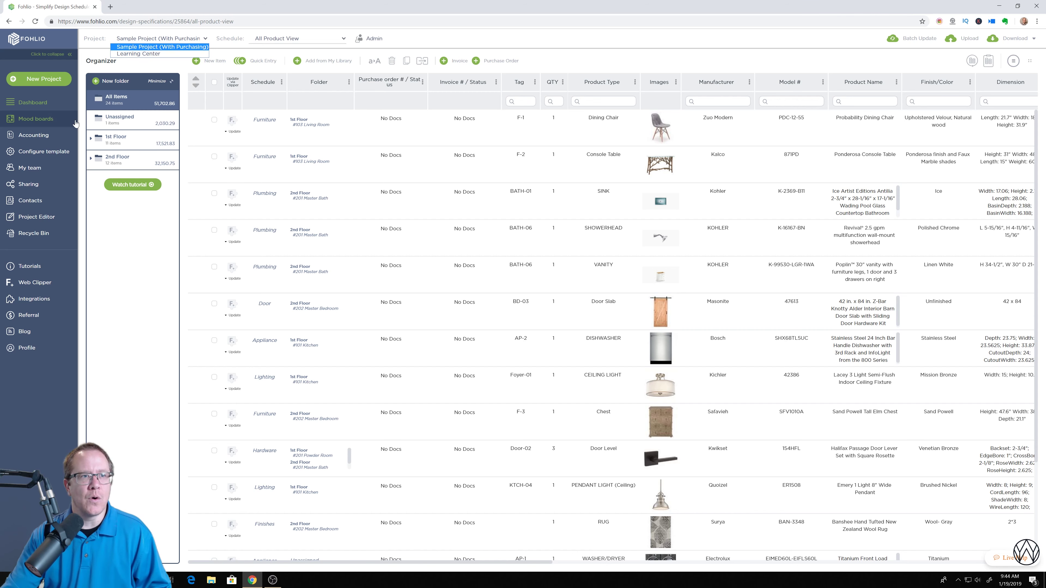
click(30, 79)
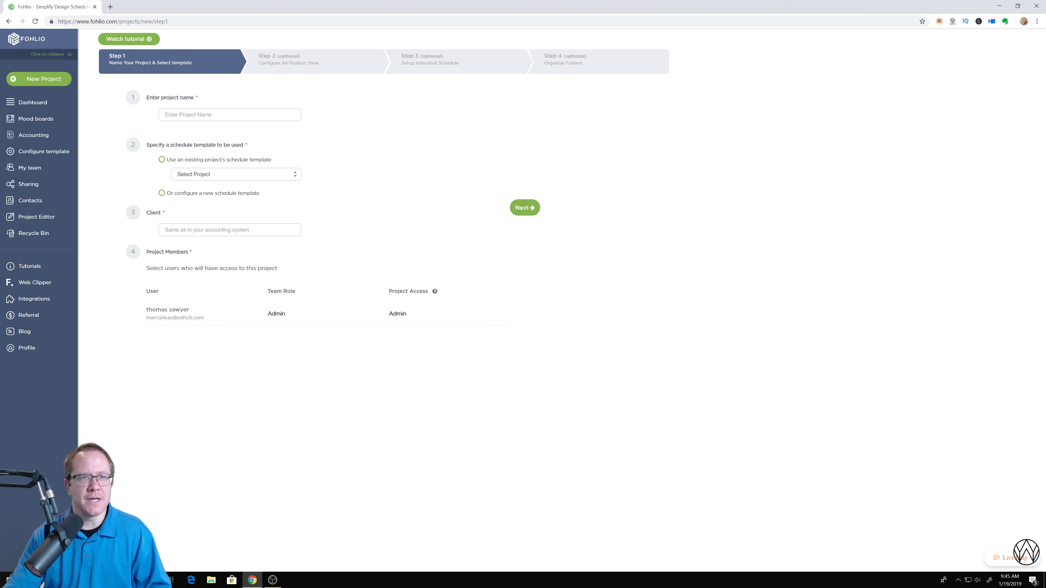
click(230, 115)
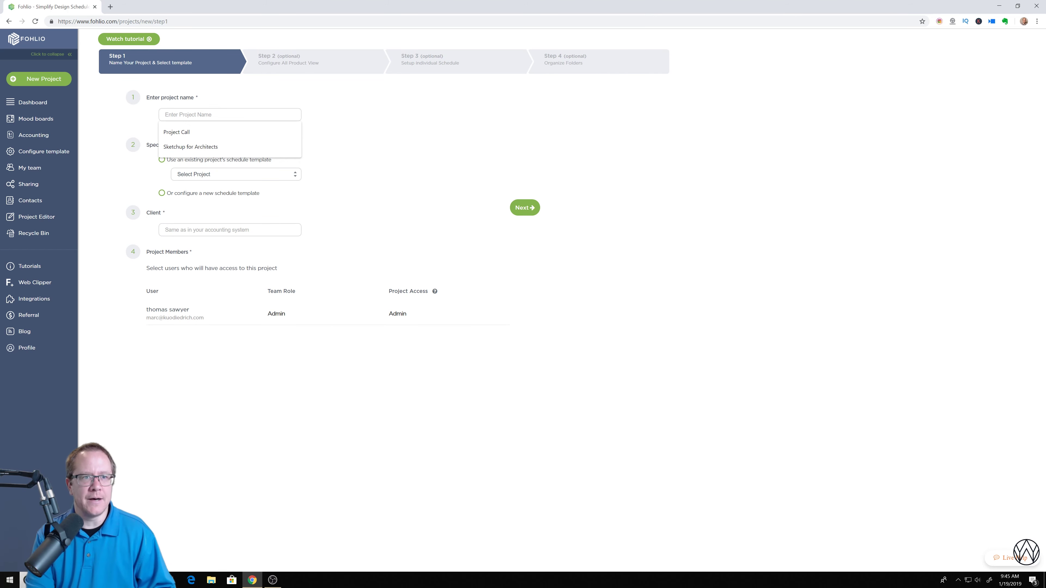
text(new project)
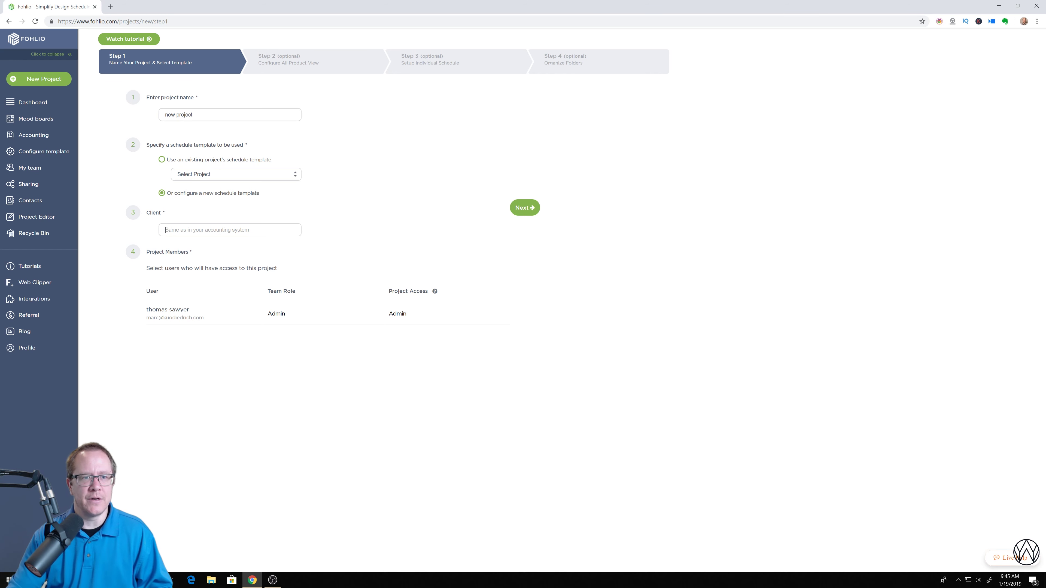
Create a client named "me" for the project and continue to the All Product View setup
text(me)
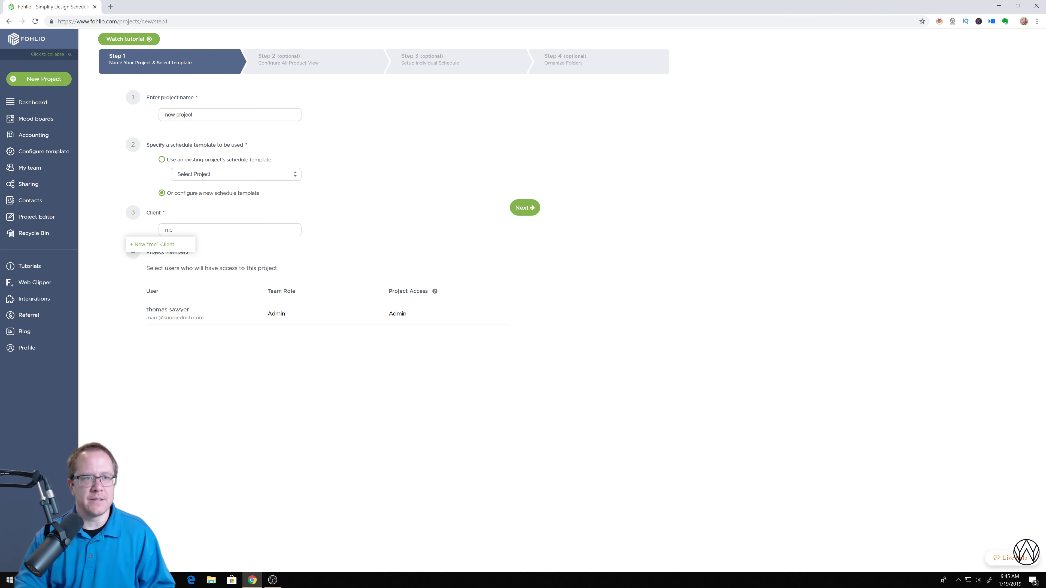
click(176, 254)
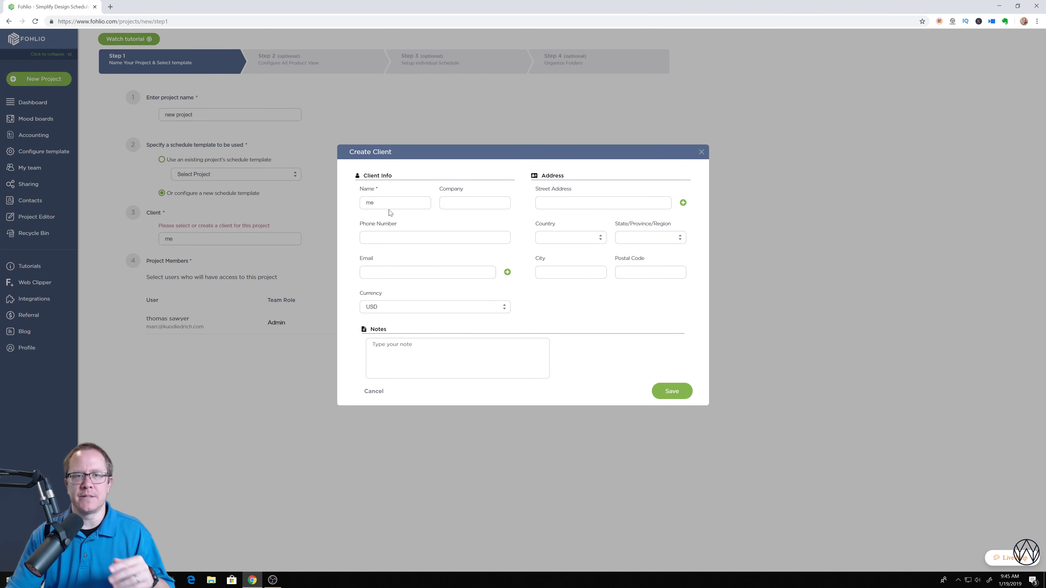
click(666, 394)
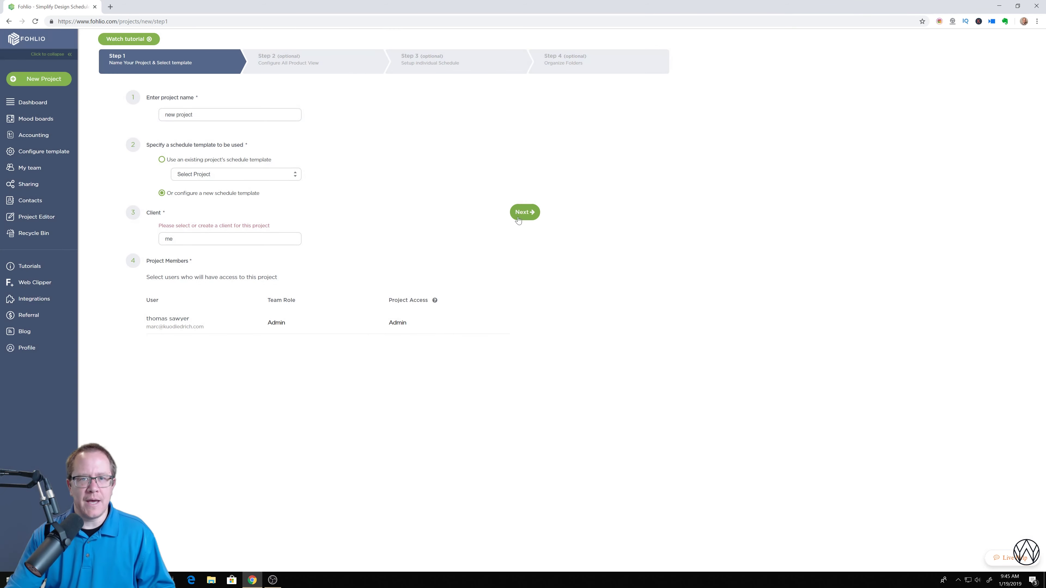
click(520, 212)
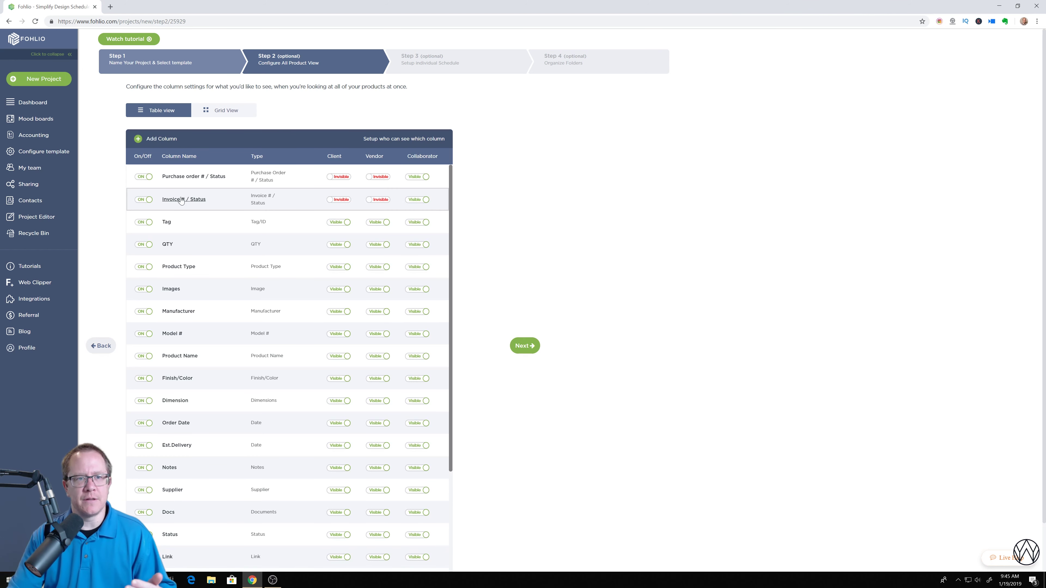
Turn off the Mark Up, Trade Discount, Tax Rate and Client Total columns in the All Product View
scroll(203, 246, down, 8)
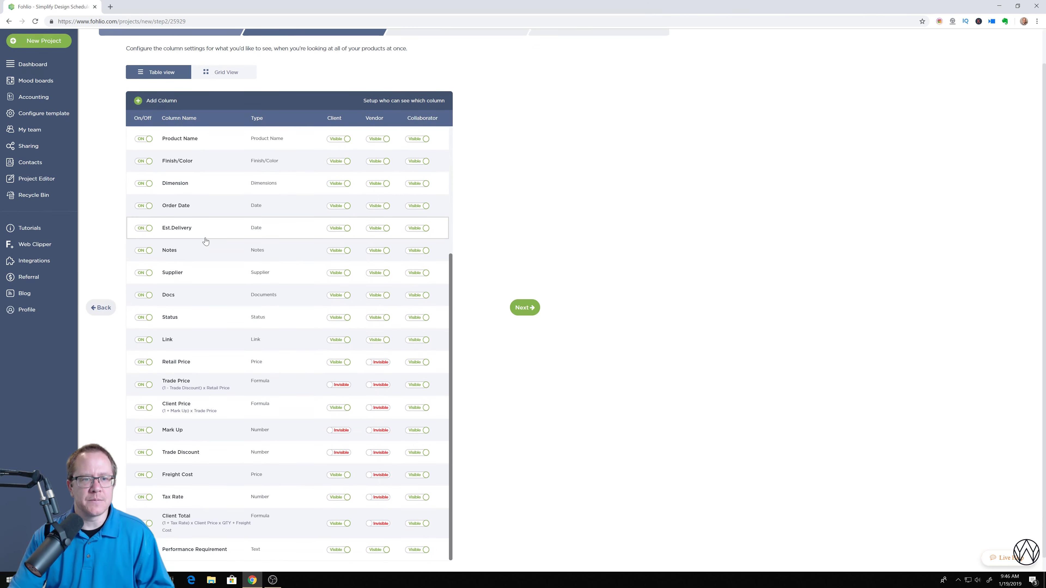
scroll(214, 351, up, 1)
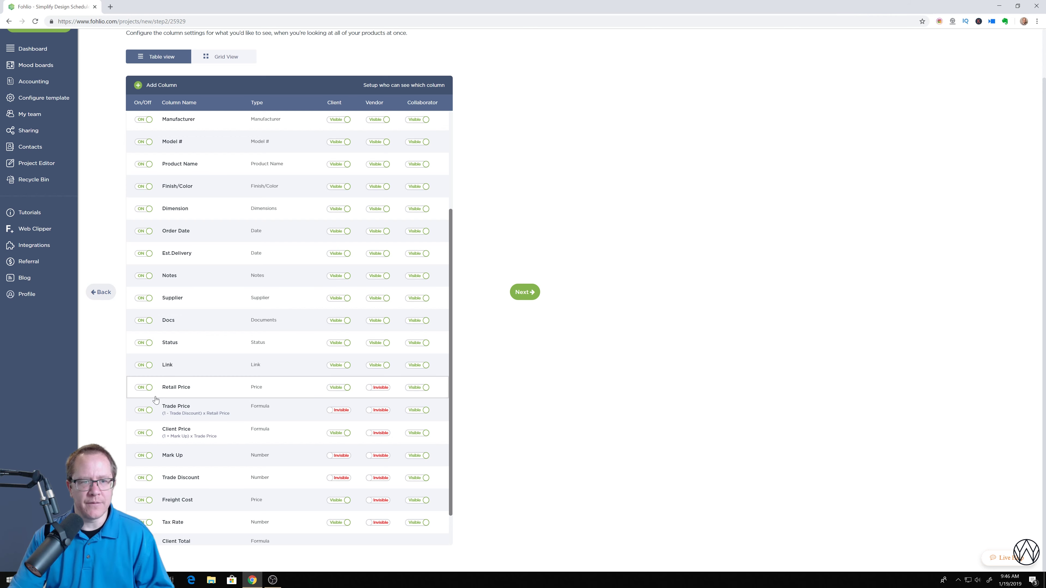
scroll(229, 380, up, 3)
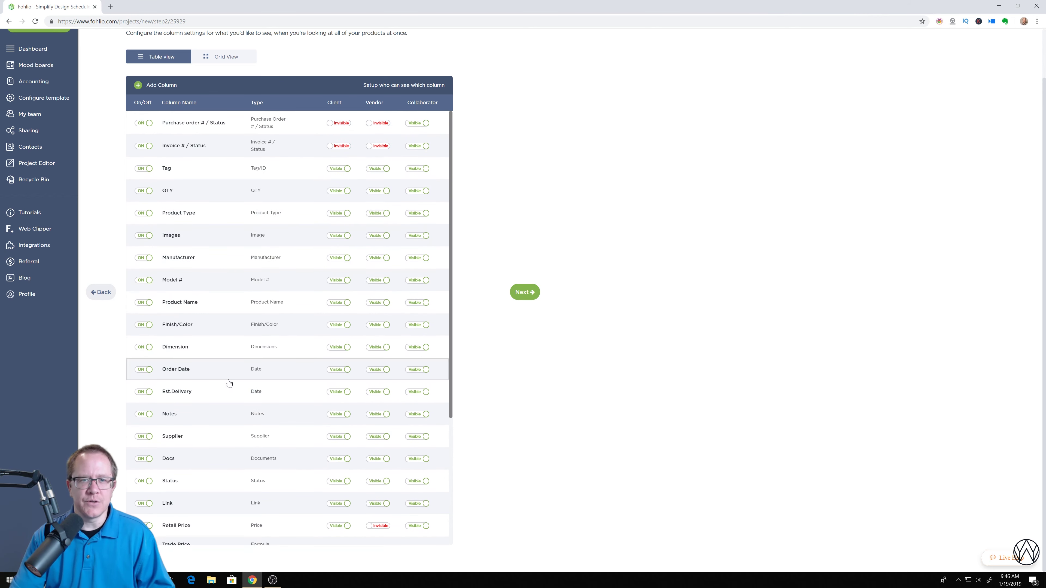
scroll(229, 385, down, 4)
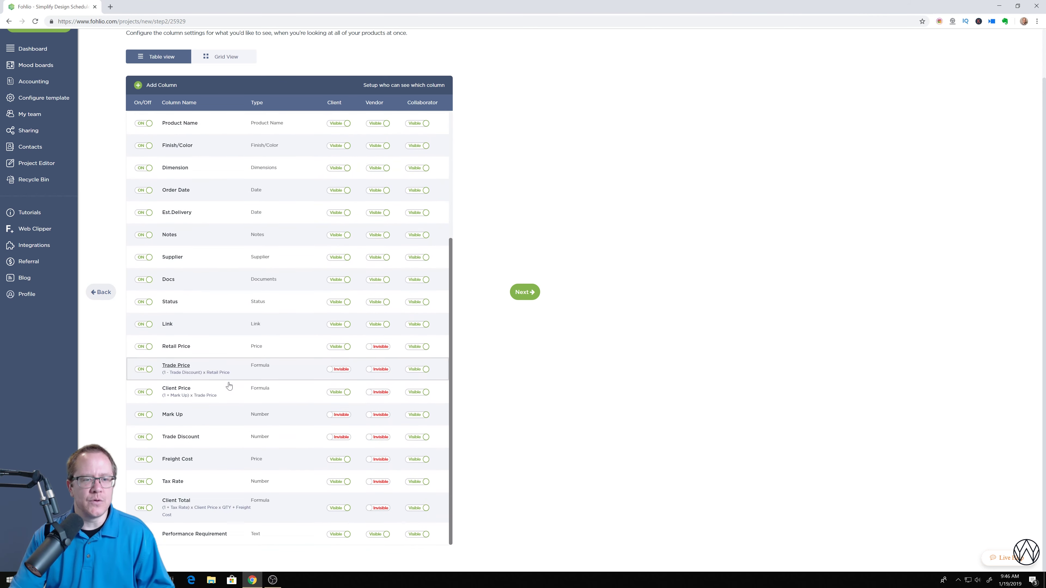
click(143, 415)
click(147, 417)
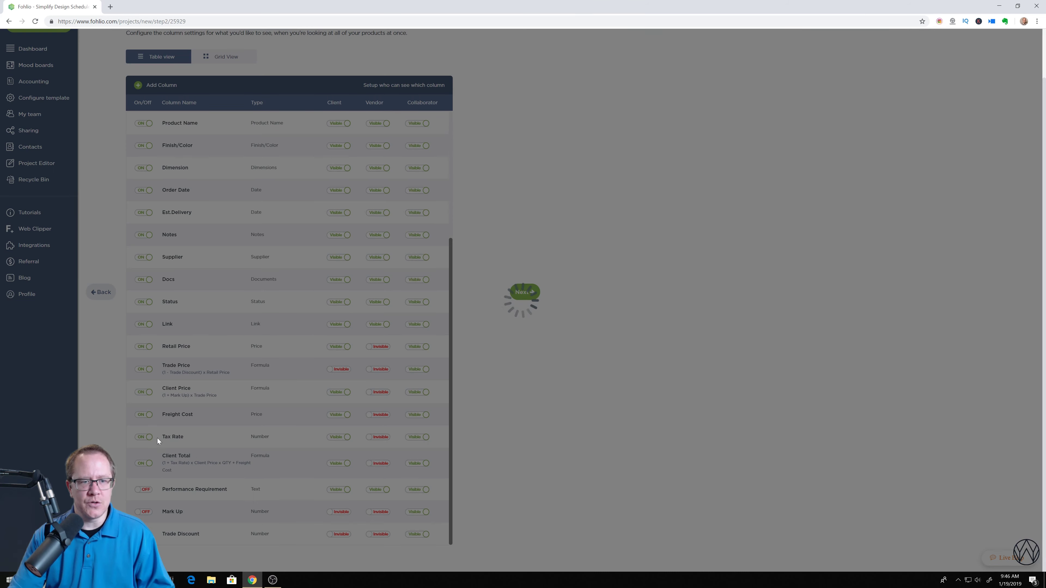
click(142, 437)
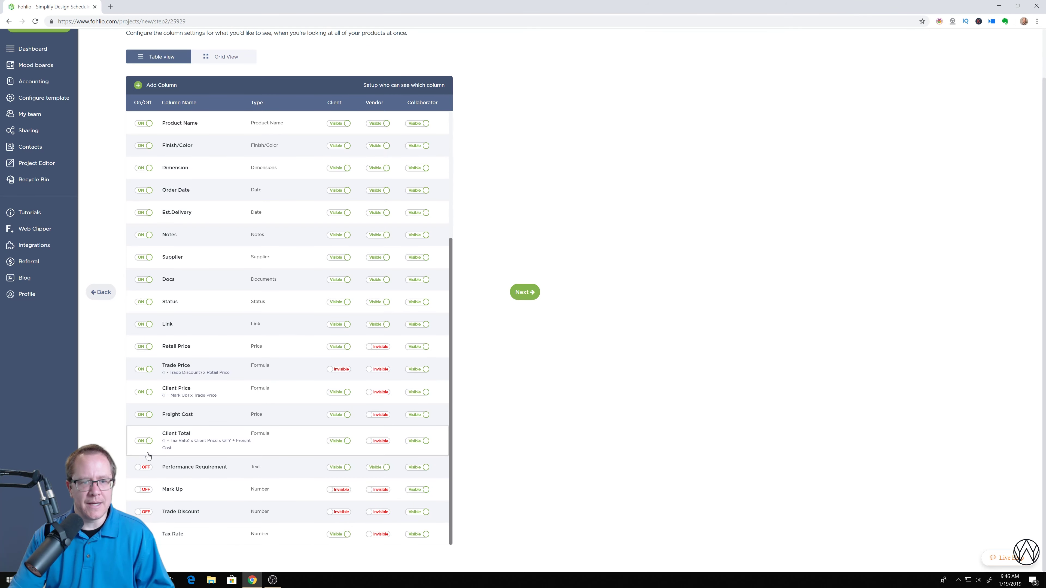
click(145, 442)
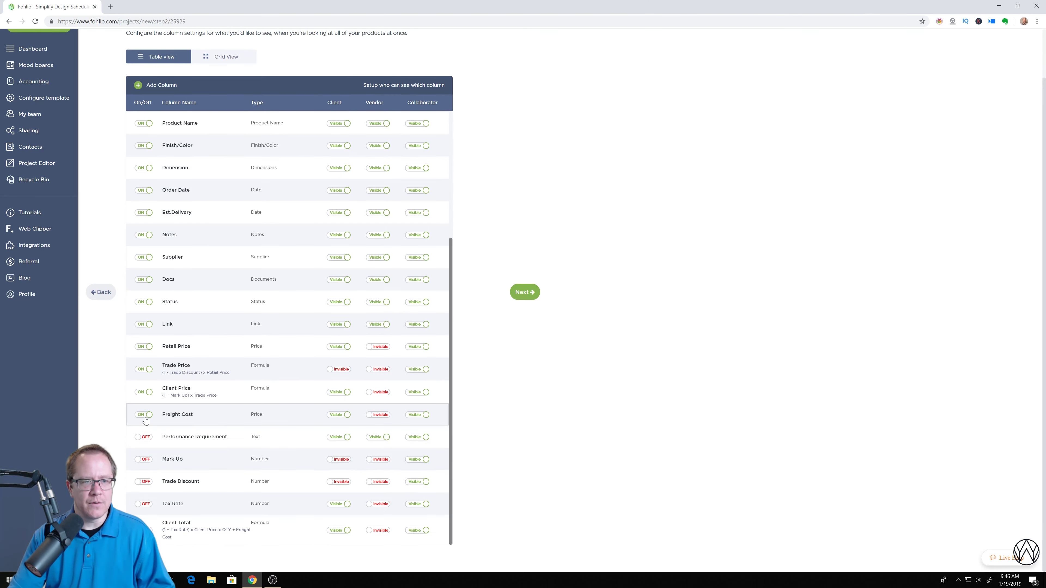
Turn off the Freight Cost, Client Price, Trade Price, Retail Price and Status columns
click(145, 418)
click(146, 392)
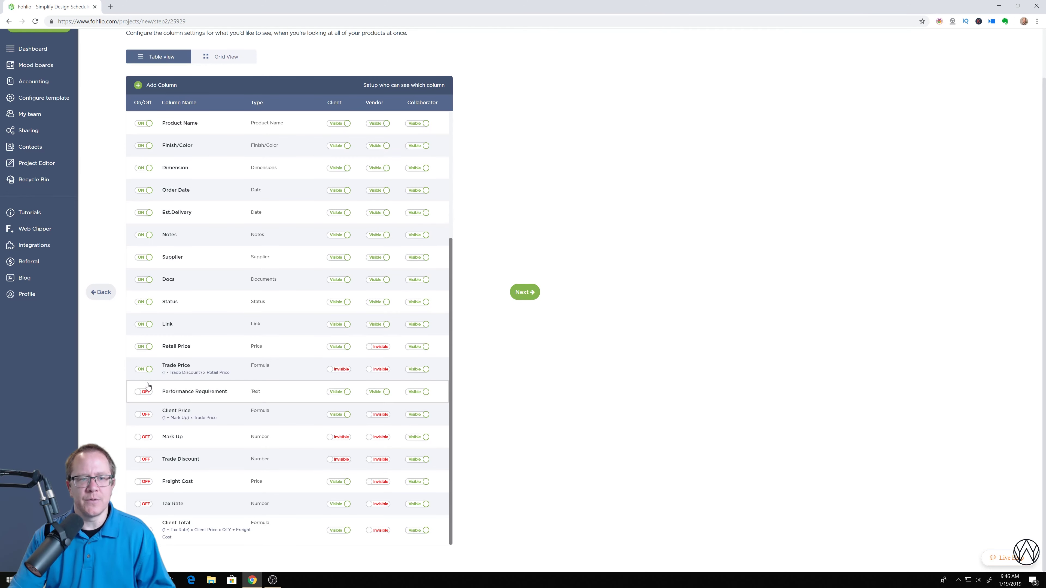
click(142, 369)
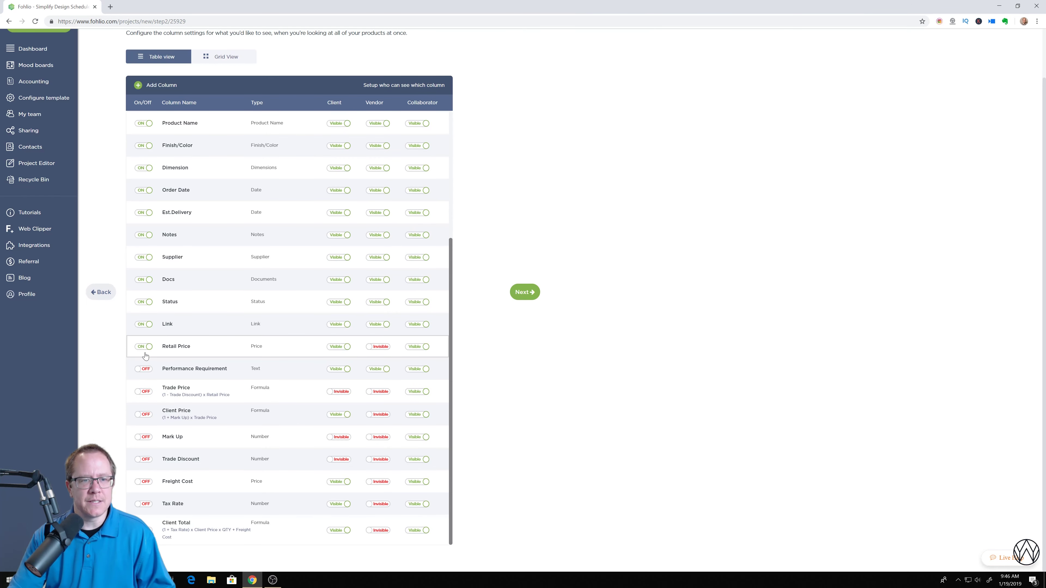
click(143, 347)
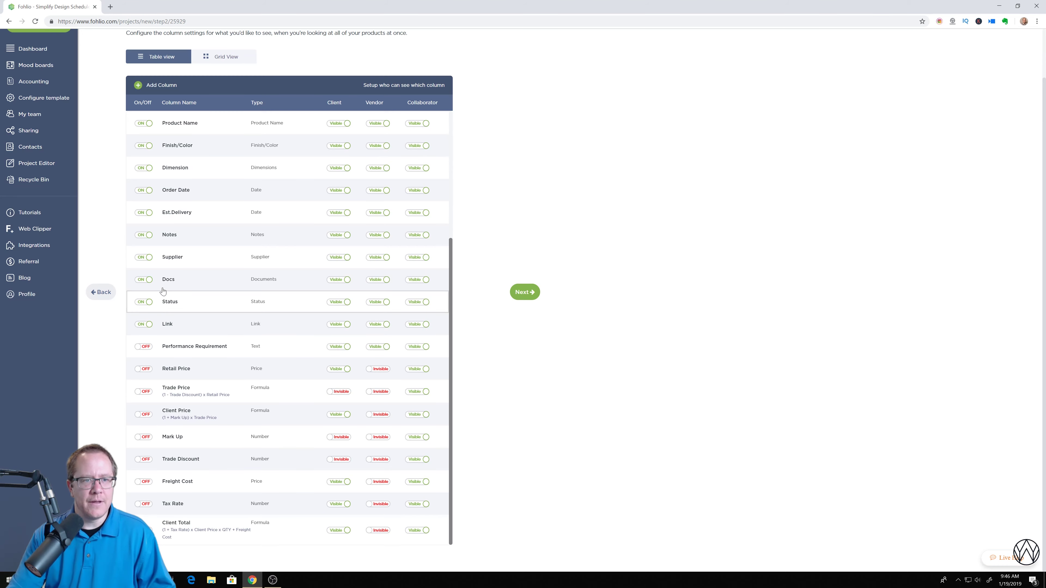
click(143, 302)
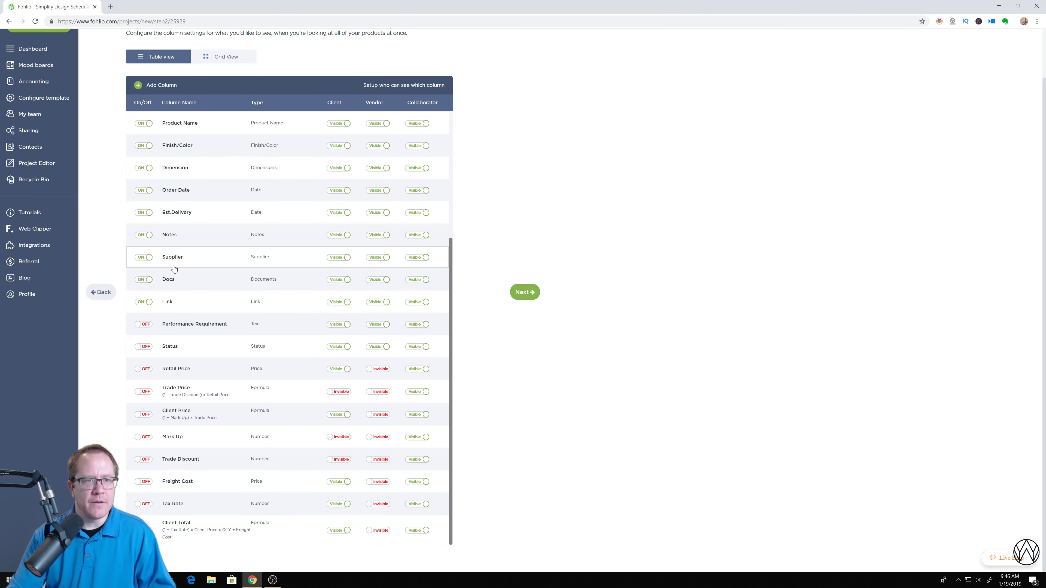
Turn off the Invoice # / Status and Purchase order # / Status columns and continue to the individual schedule setup
scroll(176, 266, up, 3)
scroll(176, 267, up, 4)
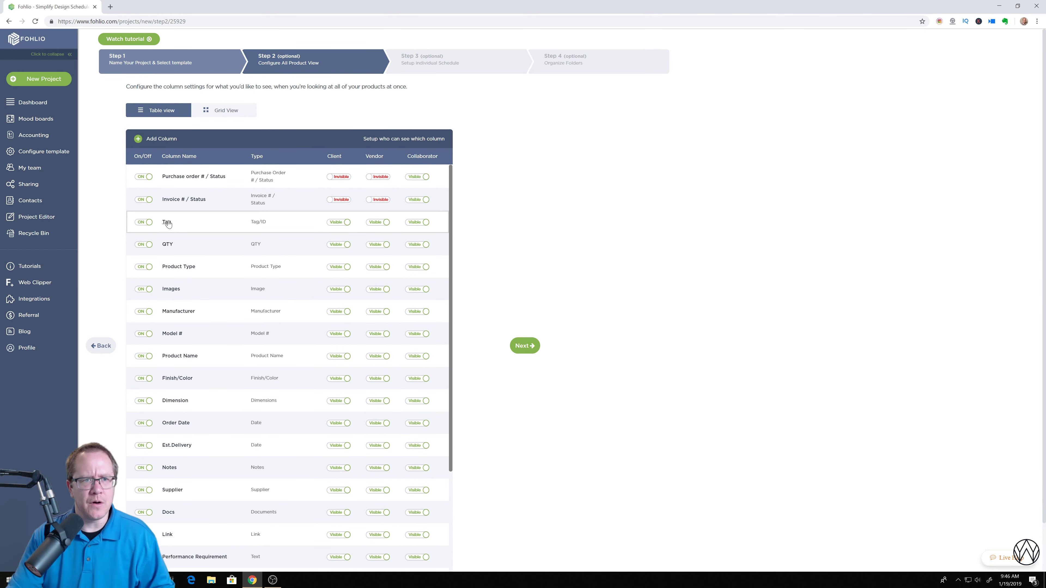
click(138, 201)
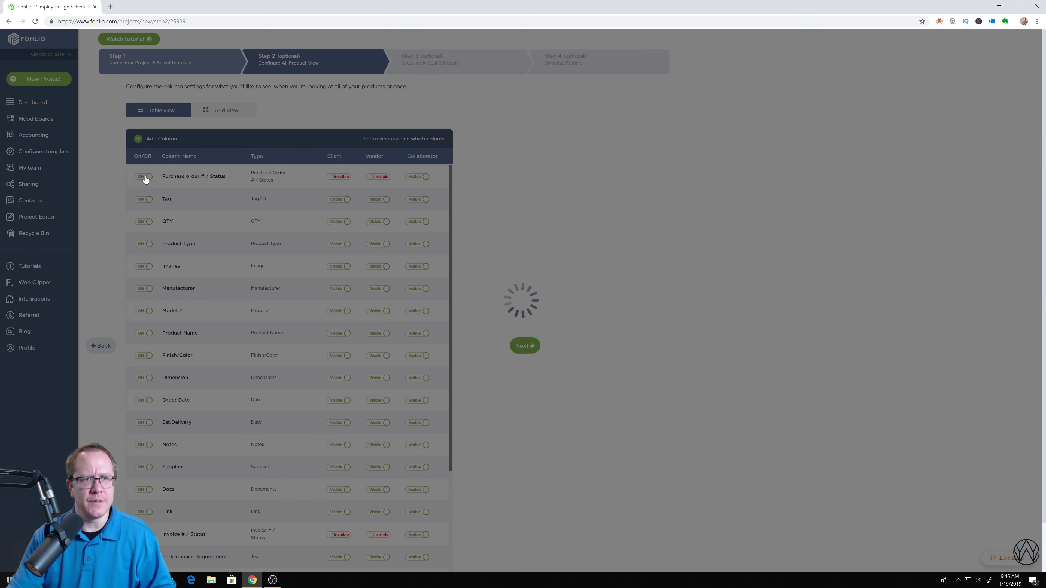
click(143, 177)
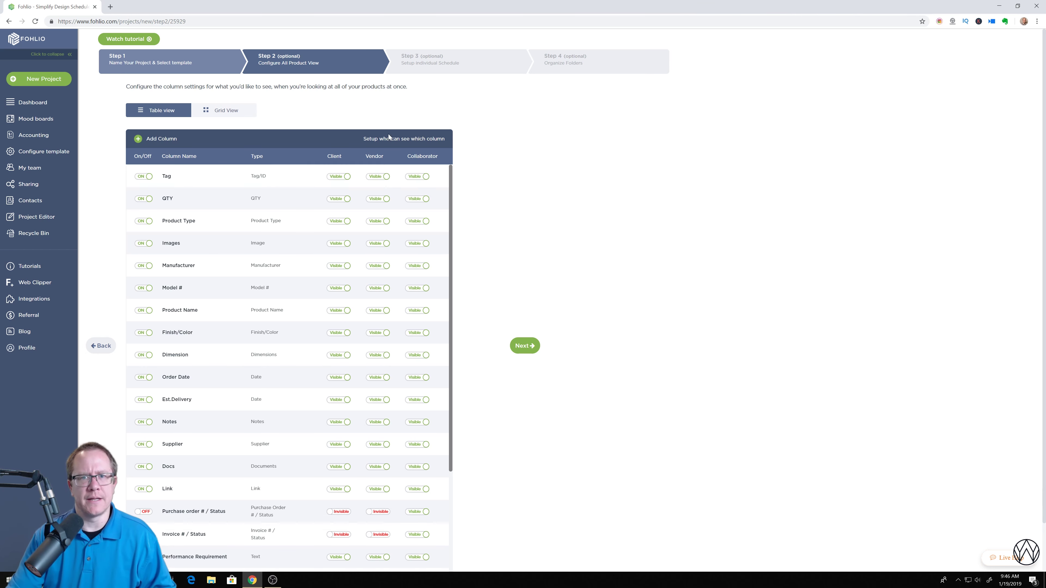
click(524, 346)
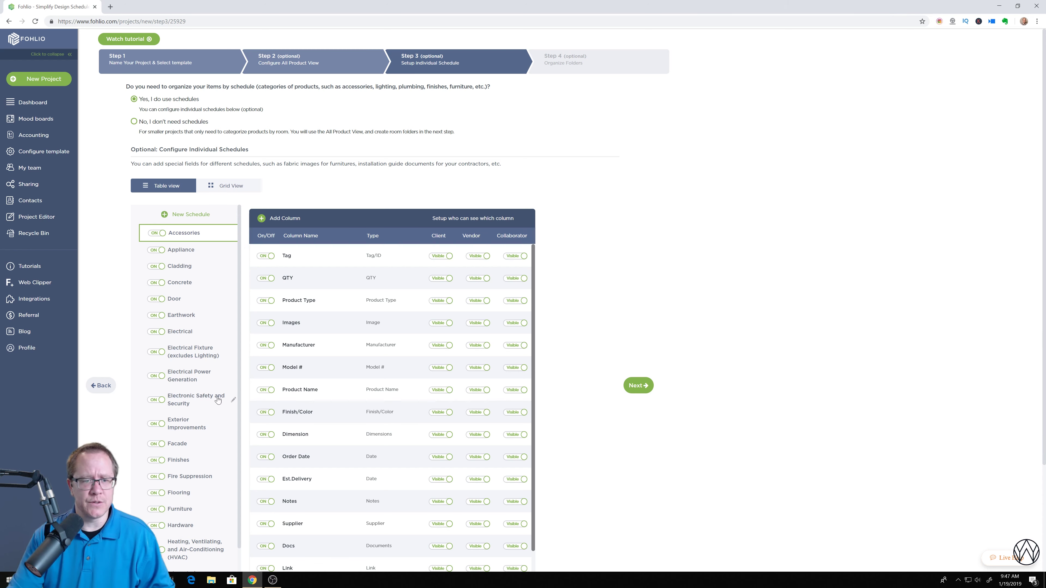
Review the list of available schedules and look at the column settings of the Finishes schedule
scroll(210, 408, down, 5)
scroll(208, 428, down, 3)
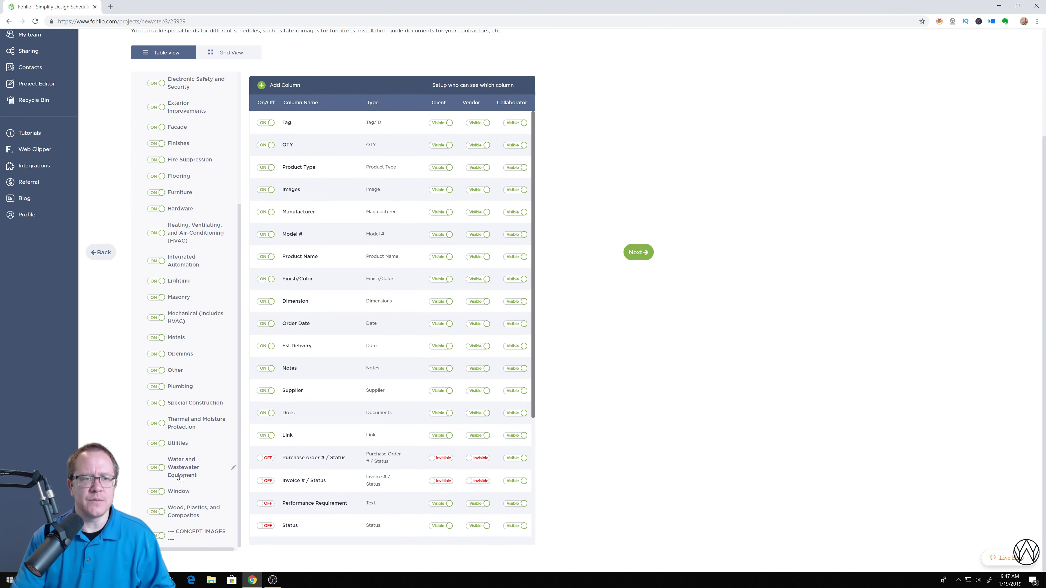
scroll(183, 379, up, 1)
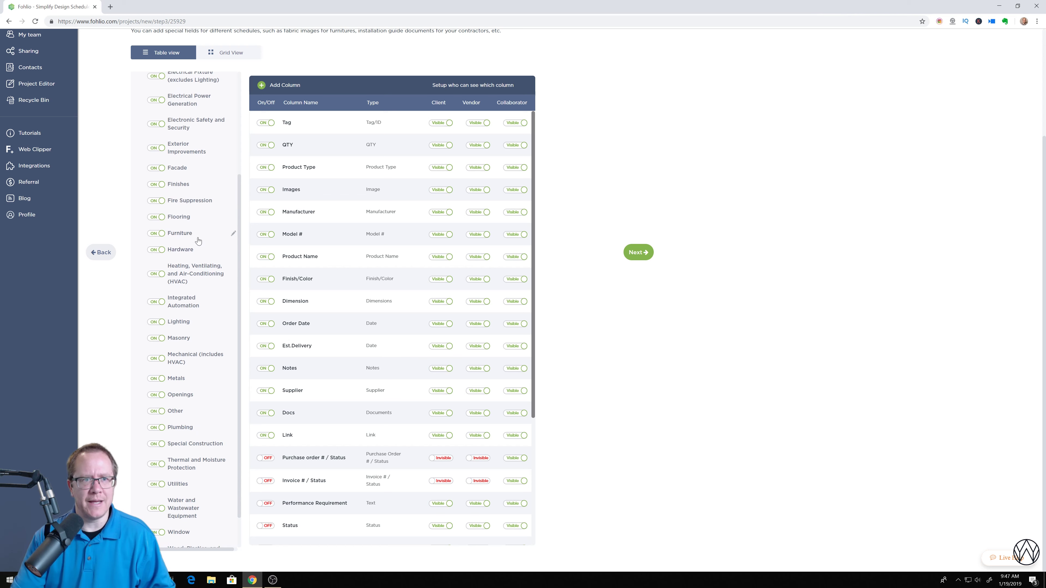
scroll(198, 239, up, 4)
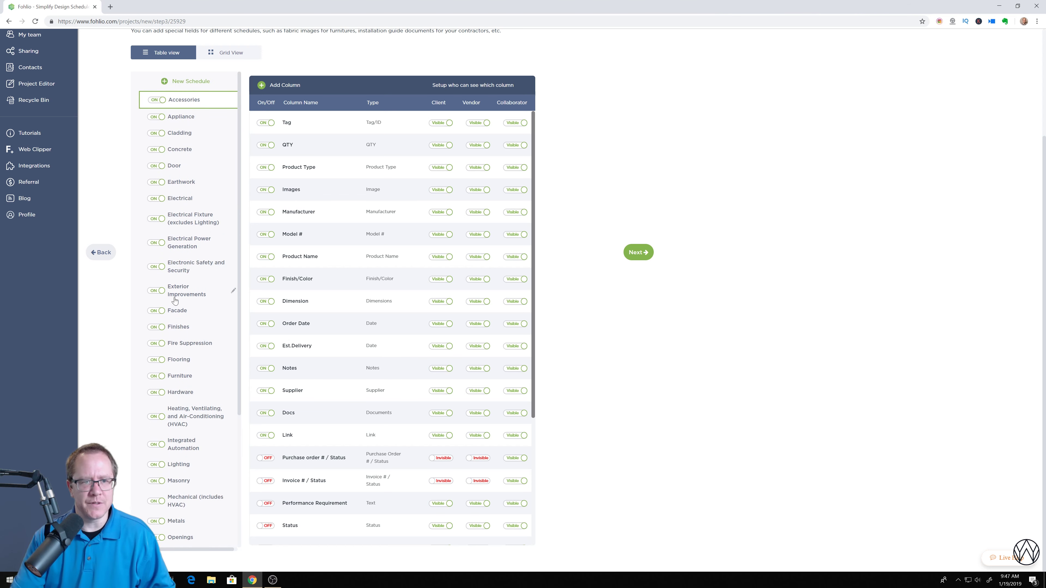
click(179, 328)
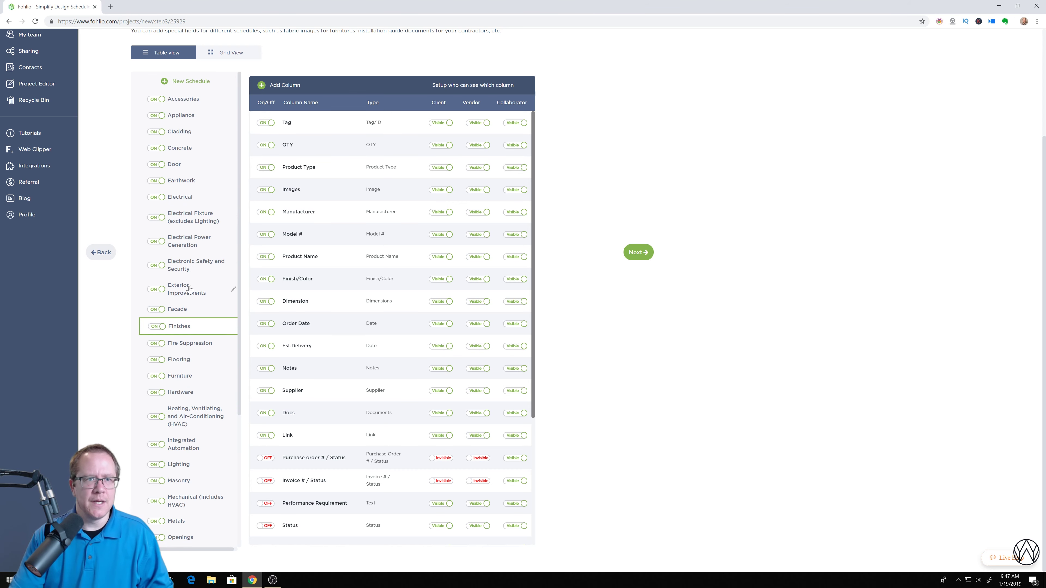
scroll(194, 313, down, 4)
scroll(192, 369, up, 4)
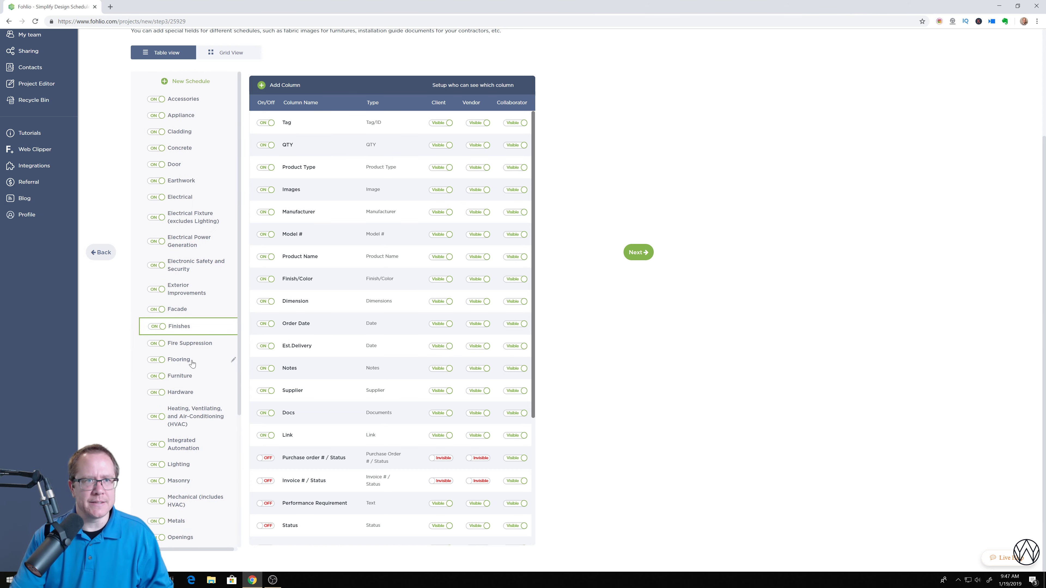
Add a new schedule named "Paint" to the project
click(184, 81)
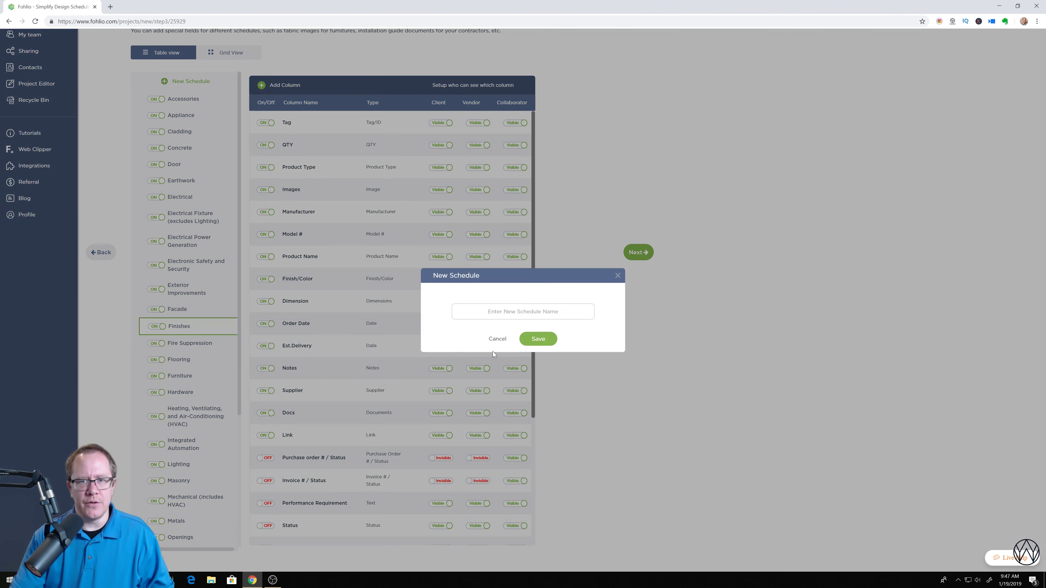
text(Pa)
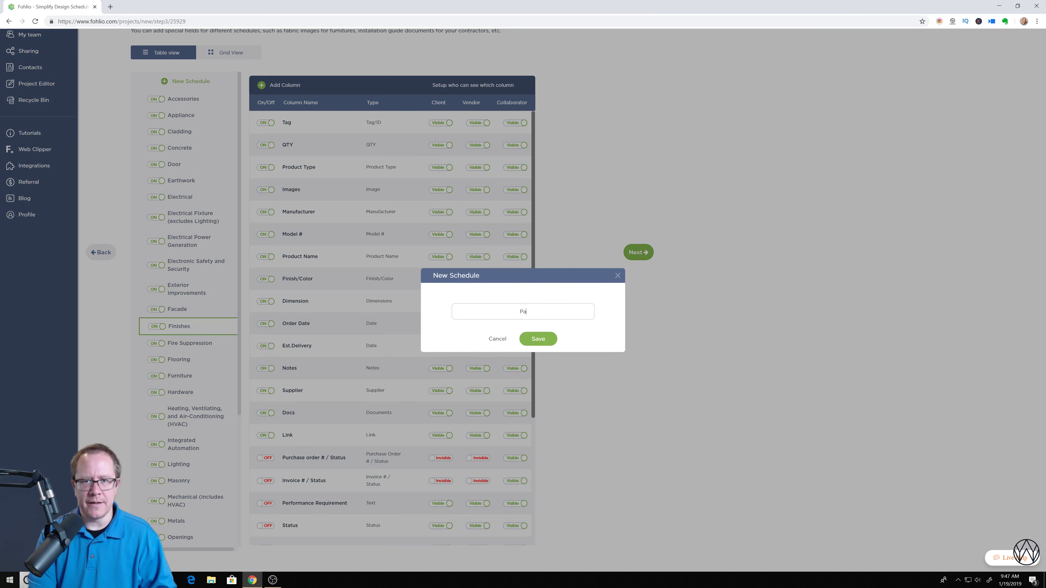
text(int)
click(539, 338)
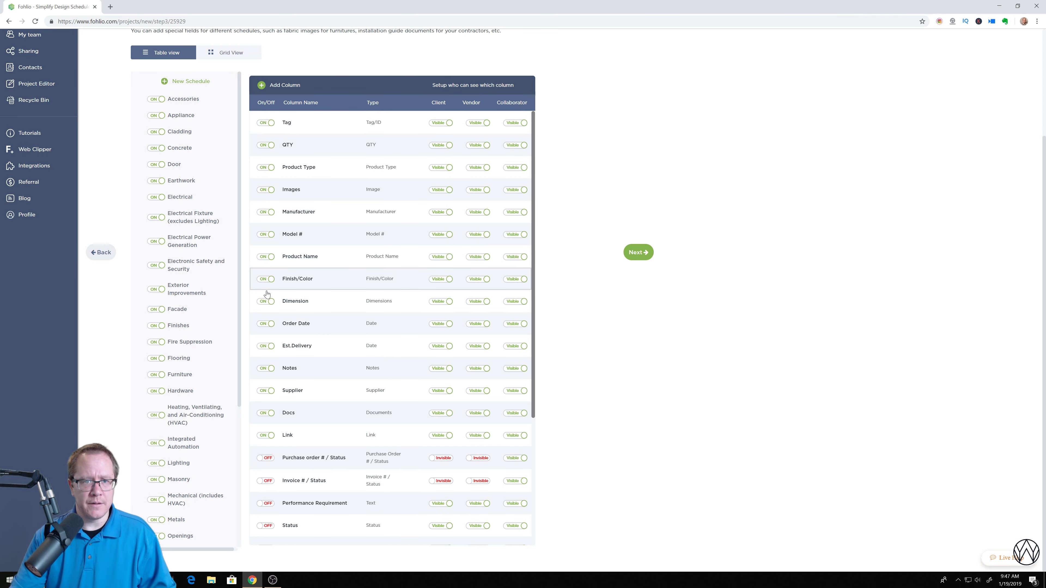
Turn off the Dimension, Order Date, Est.Delivery and Supplier columns for the Paint schedule
click(268, 302)
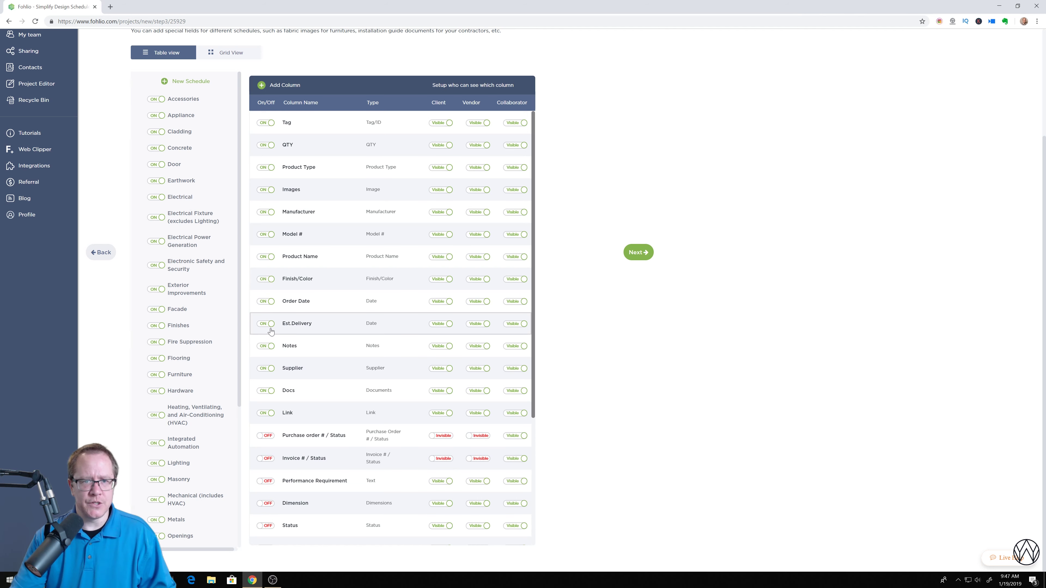
click(268, 304)
click(269, 307)
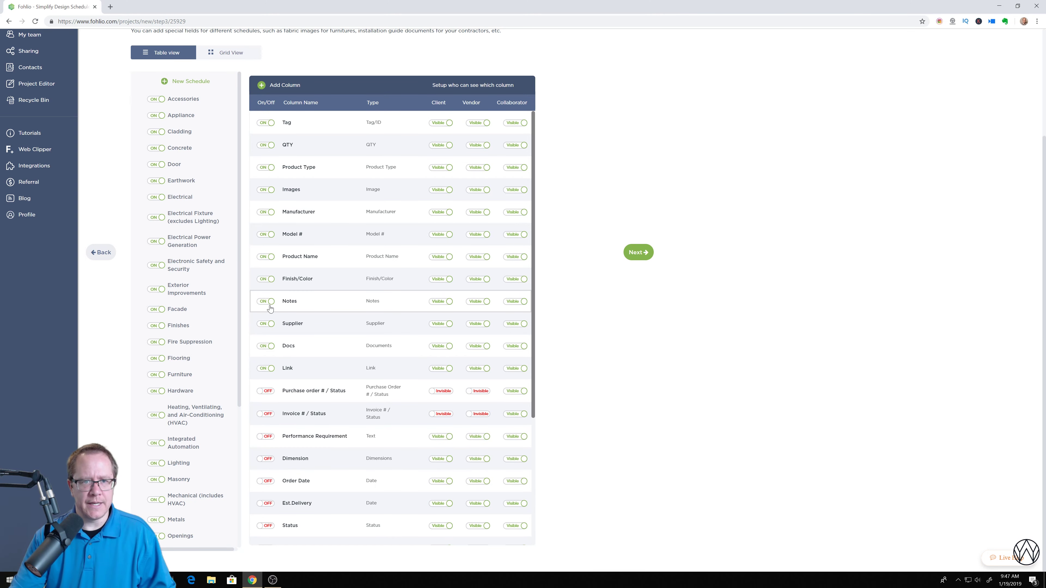
click(268, 325)
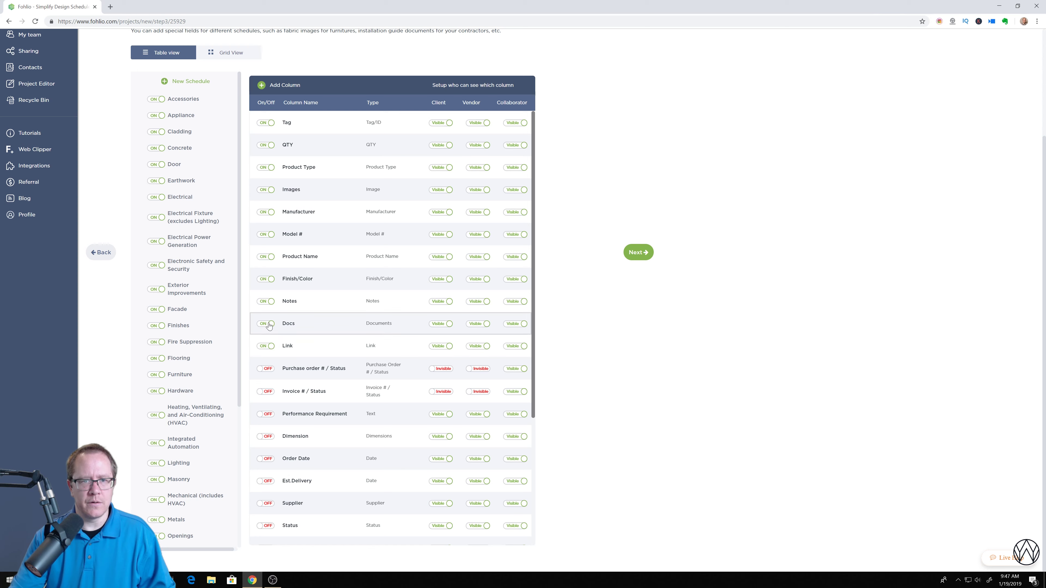
Complete the individual schedule setup, skip the optional folder organization and create the project
scroll(346, 367, down, 4)
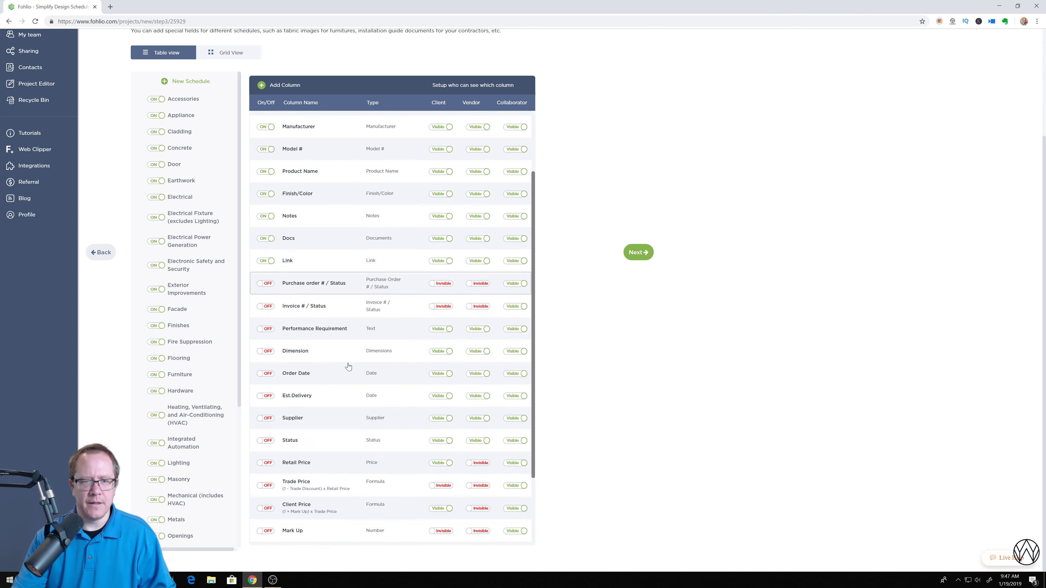
click(637, 252)
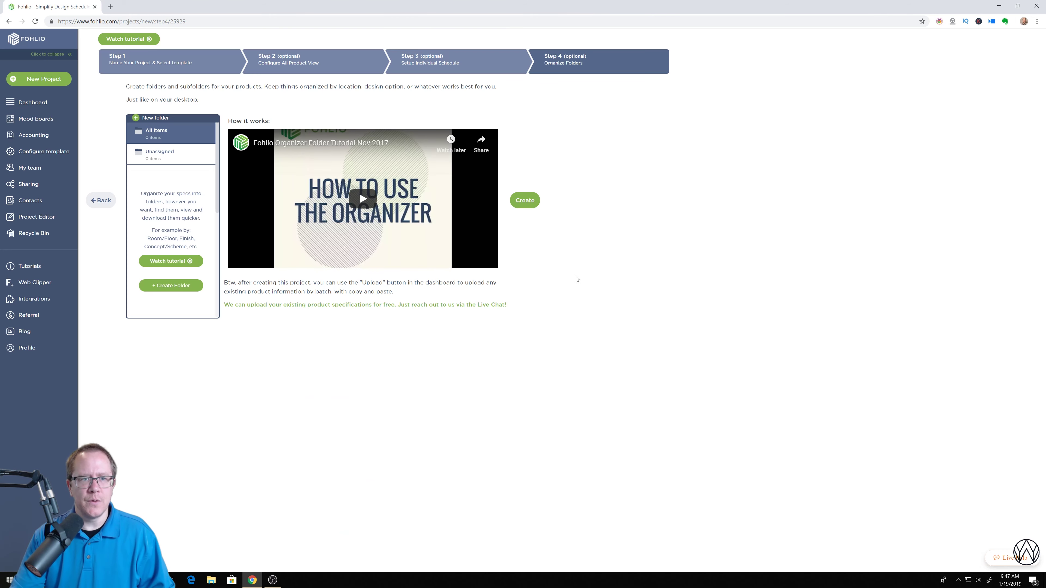
click(525, 202)
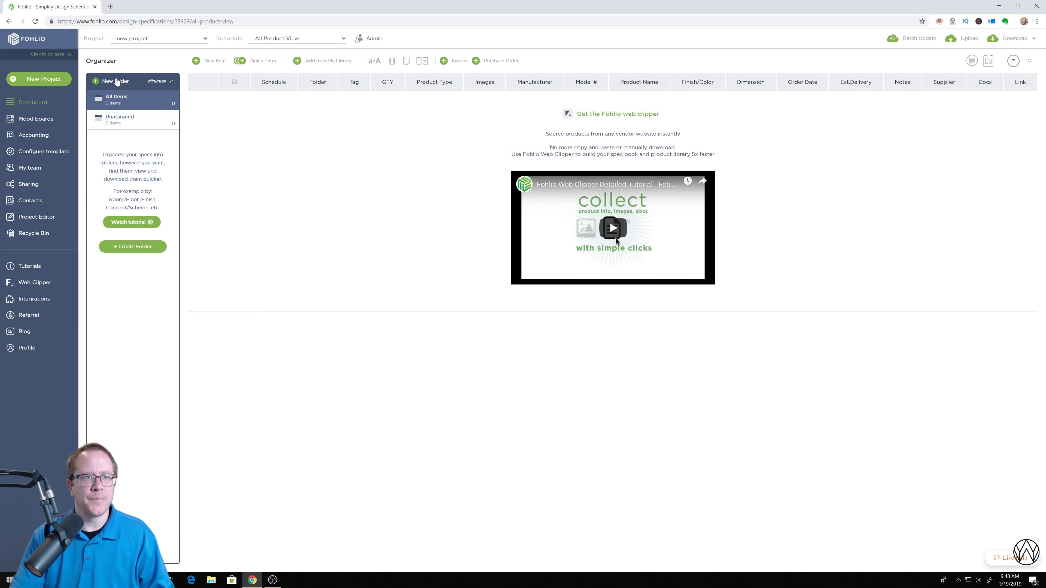
Add a new folder named "Main Level" to the project organizer
click(116, 81)
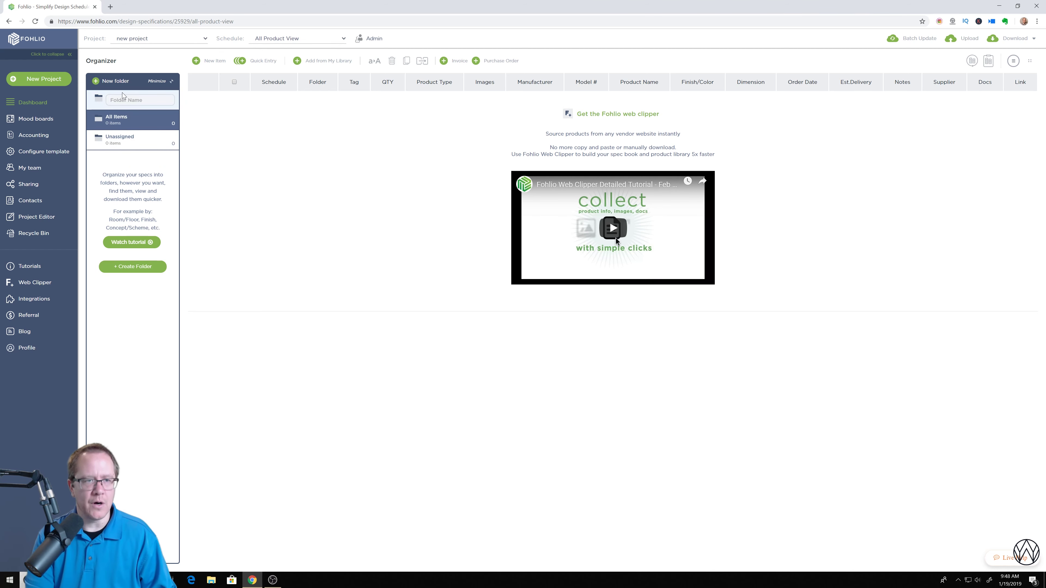
text(Main Level)
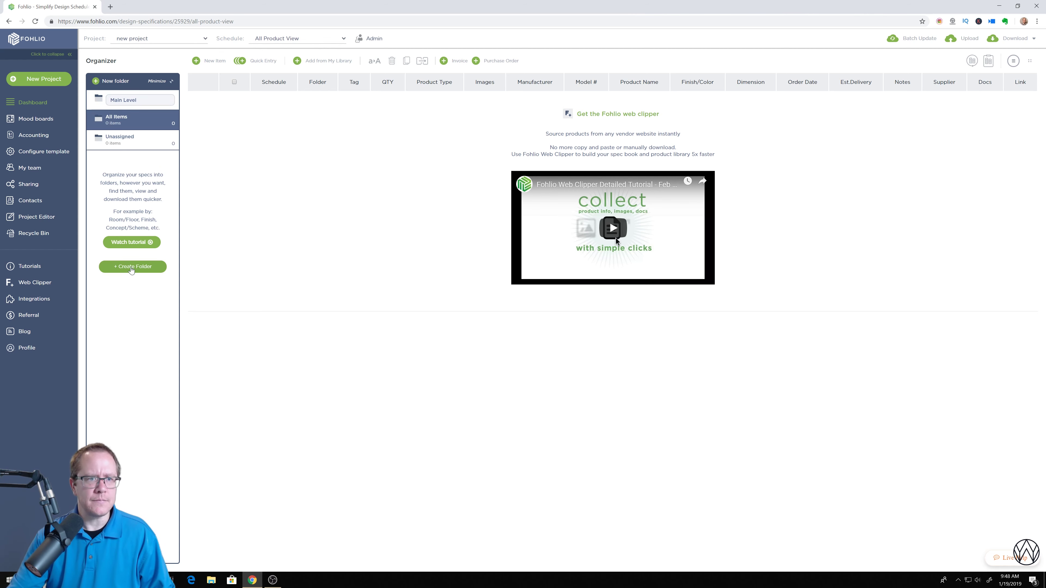
click(137, 267)
Create a subfolder numbered 100 and named "Lobby" inside the Main Level folder
click(173, 156)
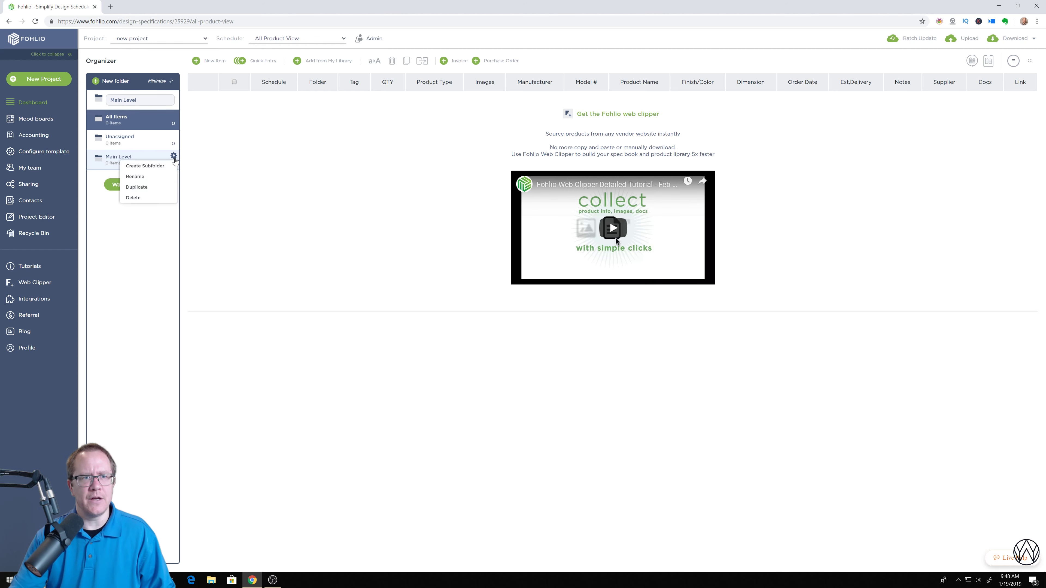
click(145, 166)
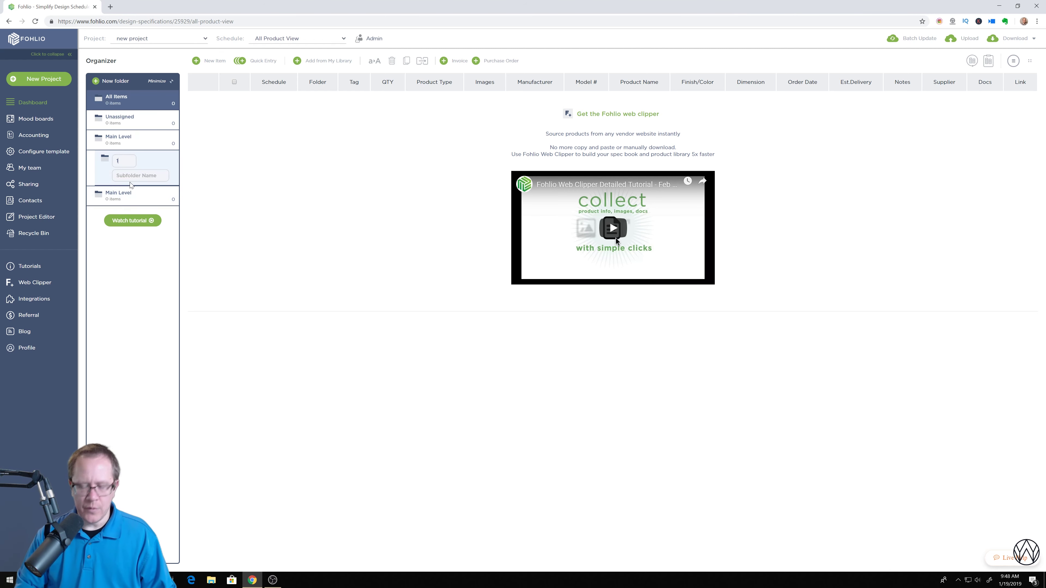
click(141, 175)
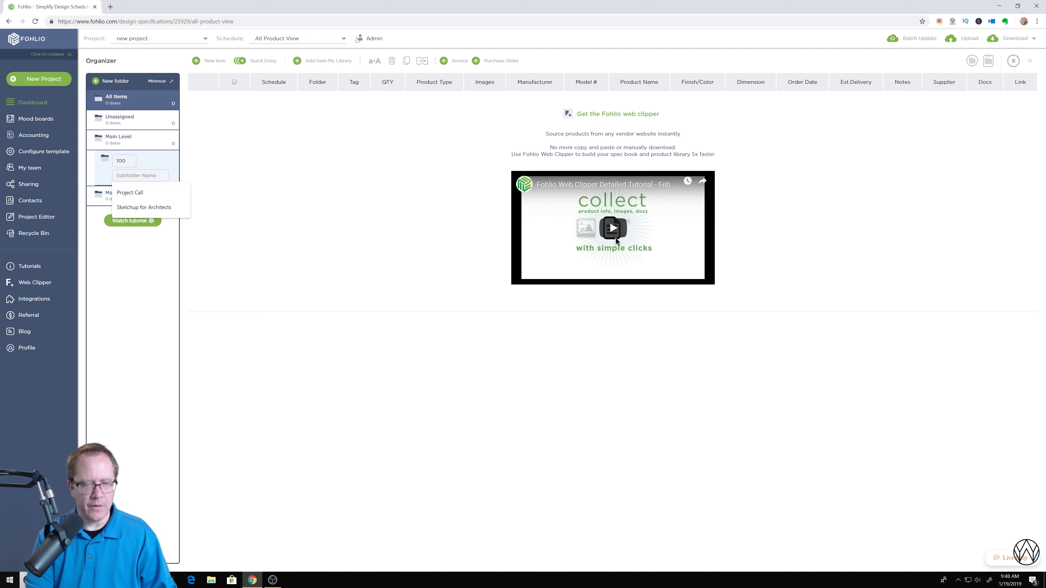
text(Lobby)
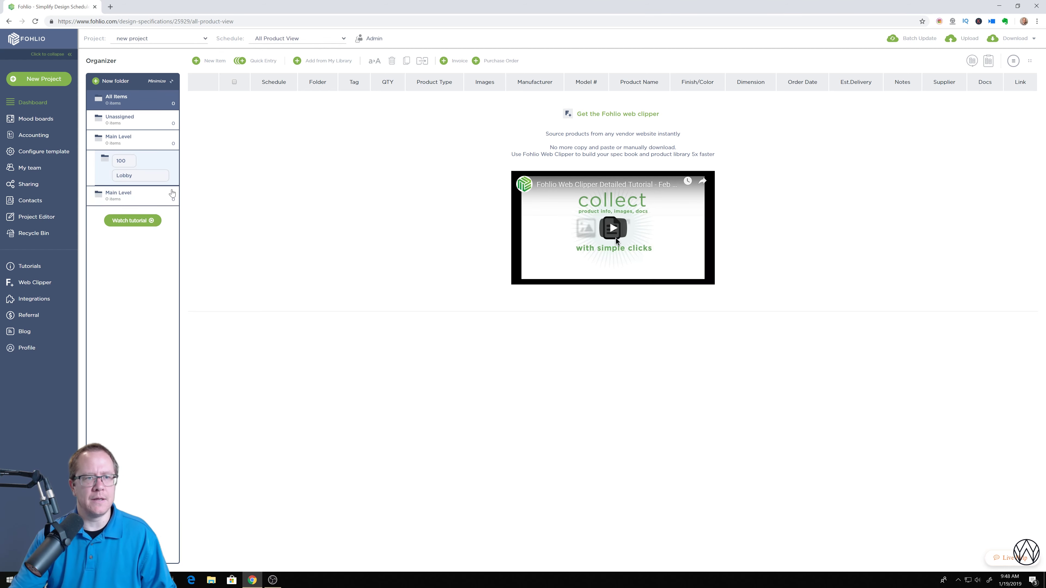
click(112, 240)
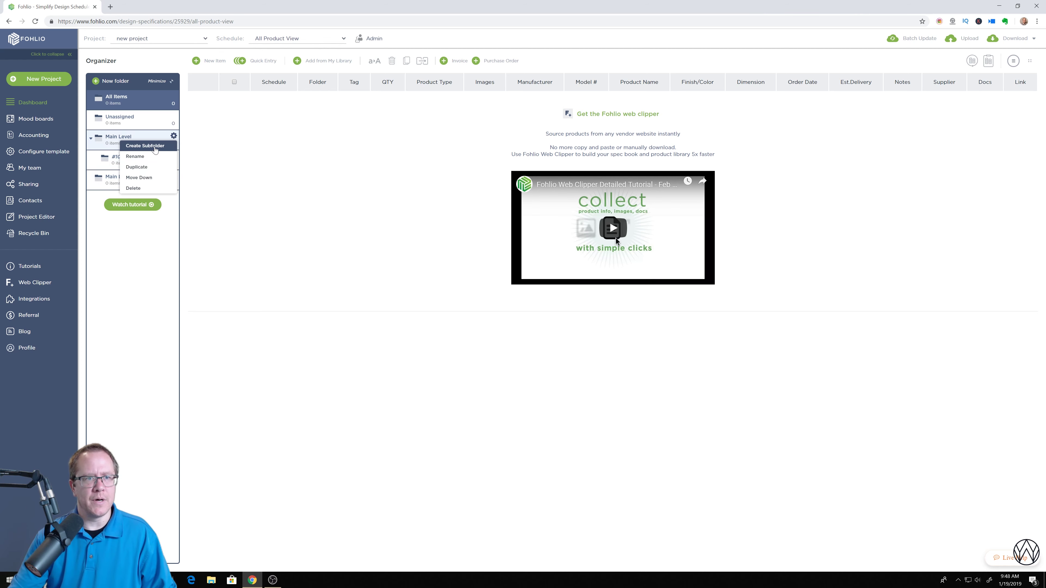
Create a second subfolder under Main Level, numbered 101 and named "Reception"
click(167, 146)
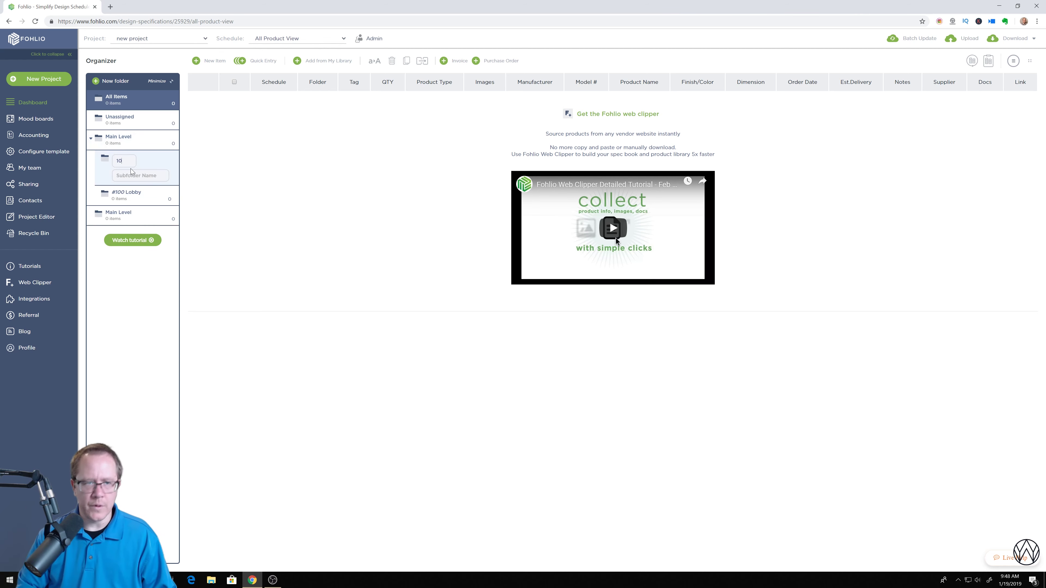
text(101)
click(133, 175)
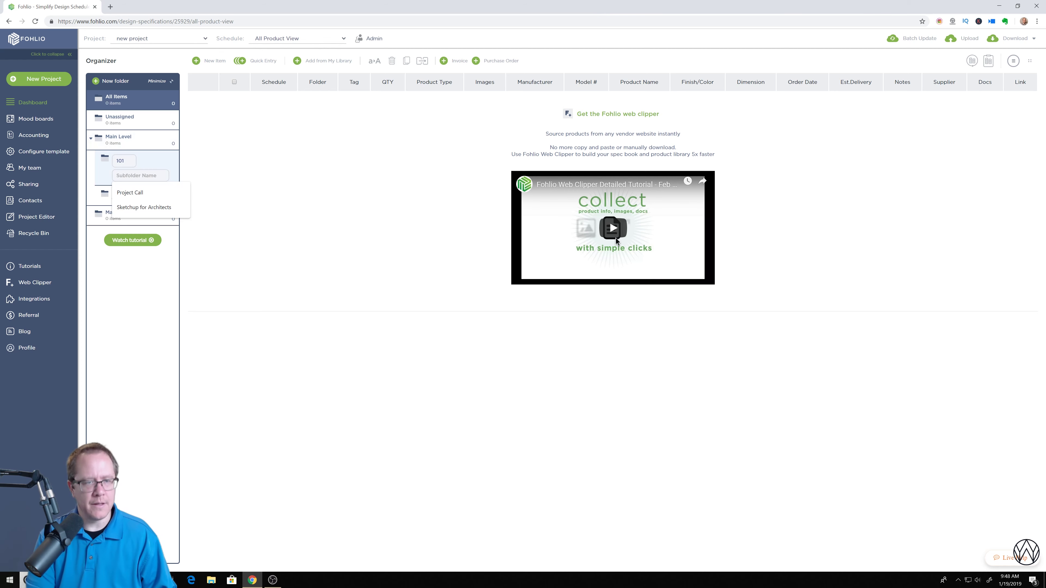
text(re)
key(BackSpace)
key(BackSpace)
text(Re)
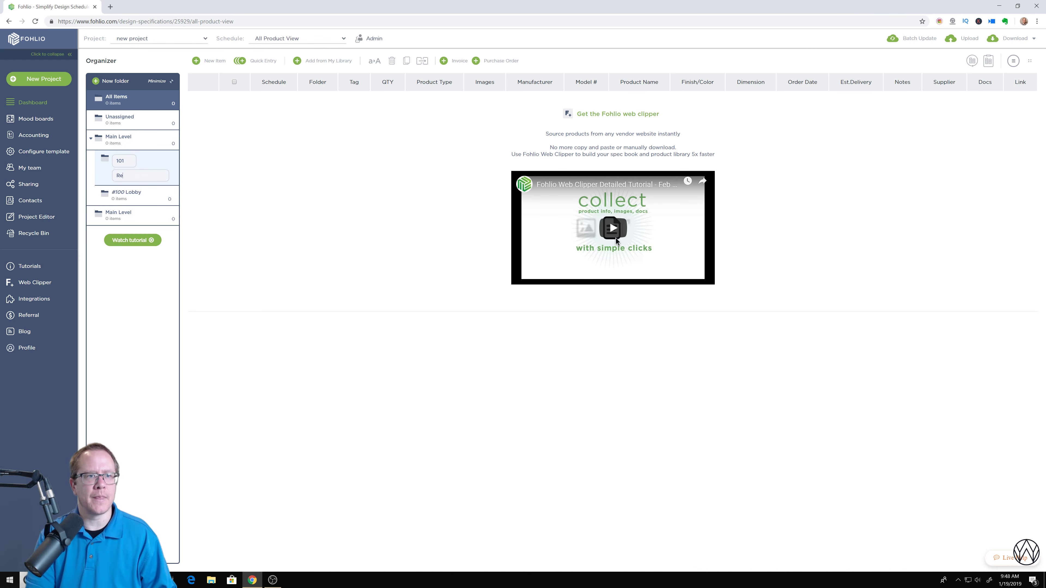
text(ception)
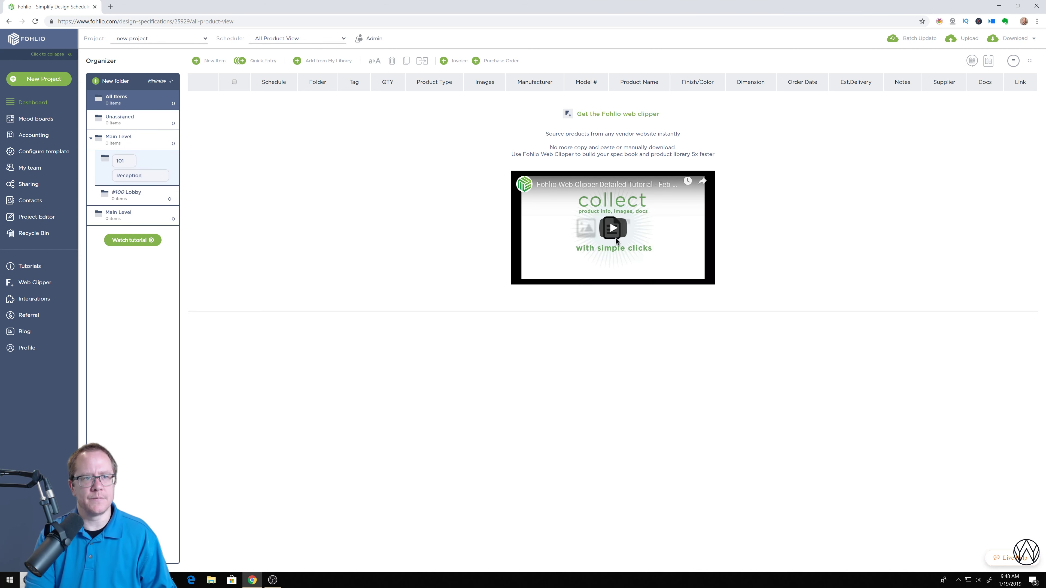
key(Return)
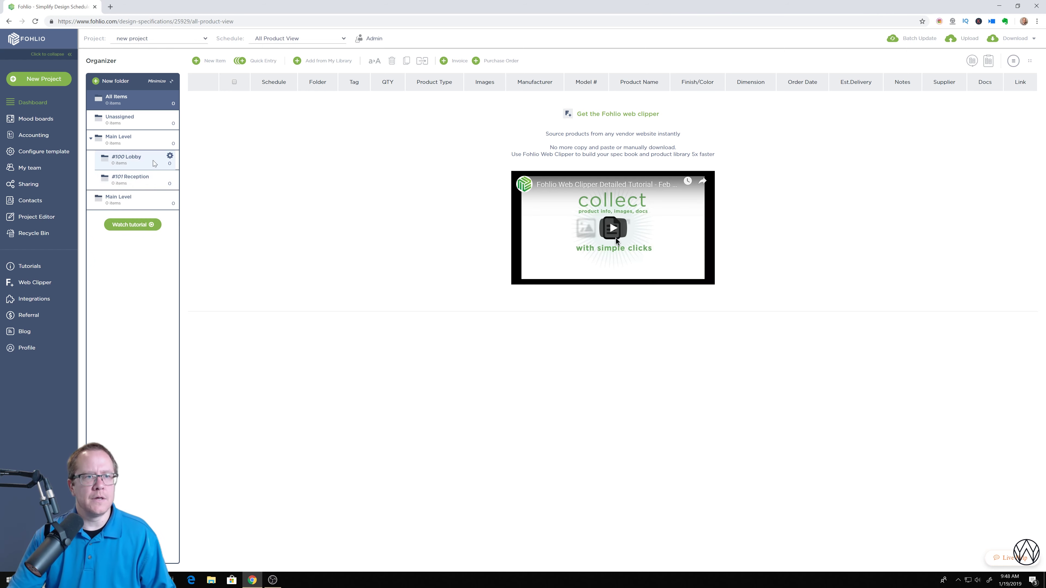
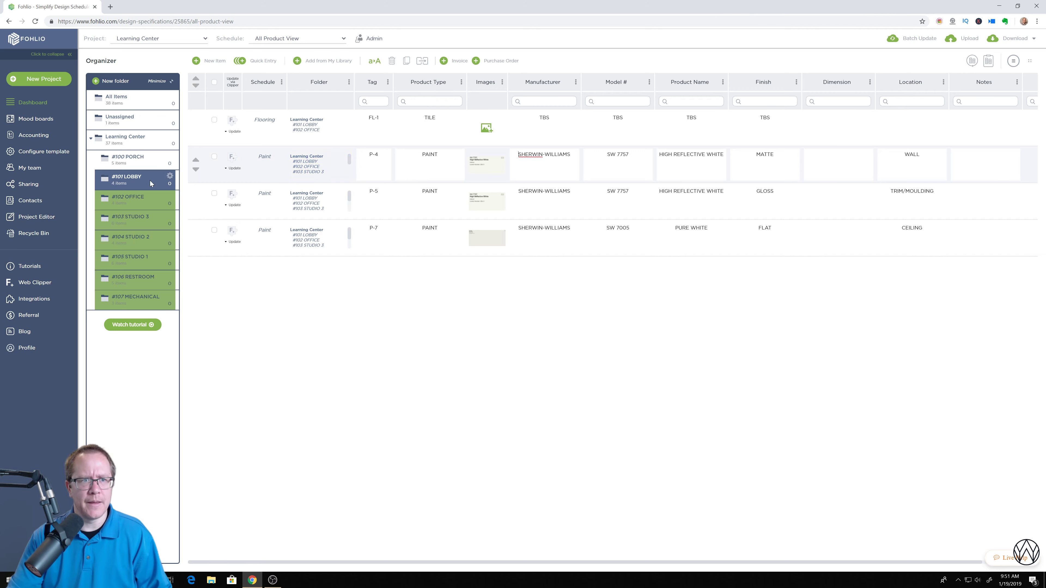
Remove paint P-4 from the Studio 3, Studio 2, Studio 1, Restroom and Mechanical folders and save its folder assignment
click(324, 170)
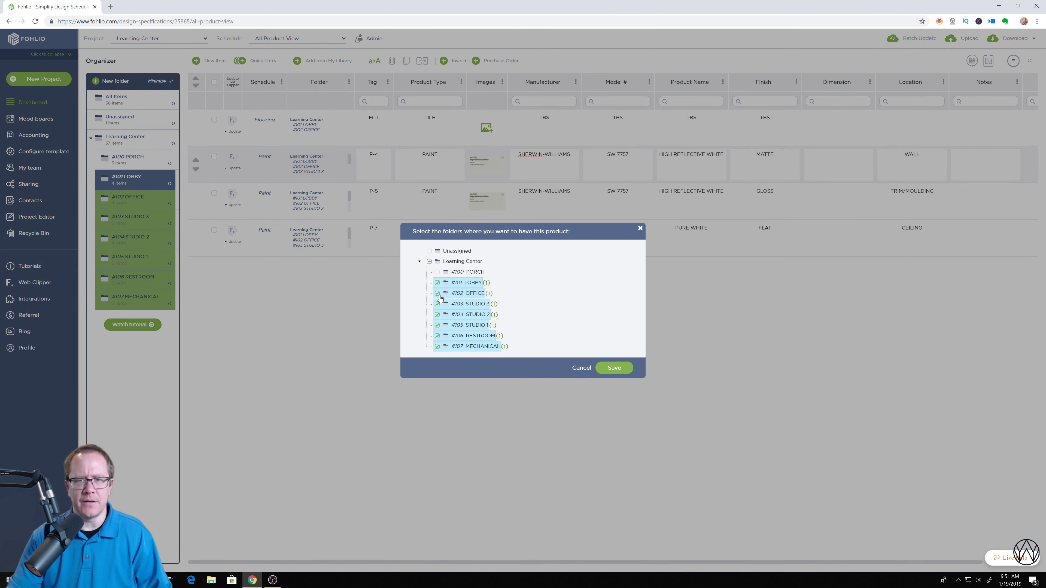
click(437, 304)
click(437, 314)
click(437, 325)
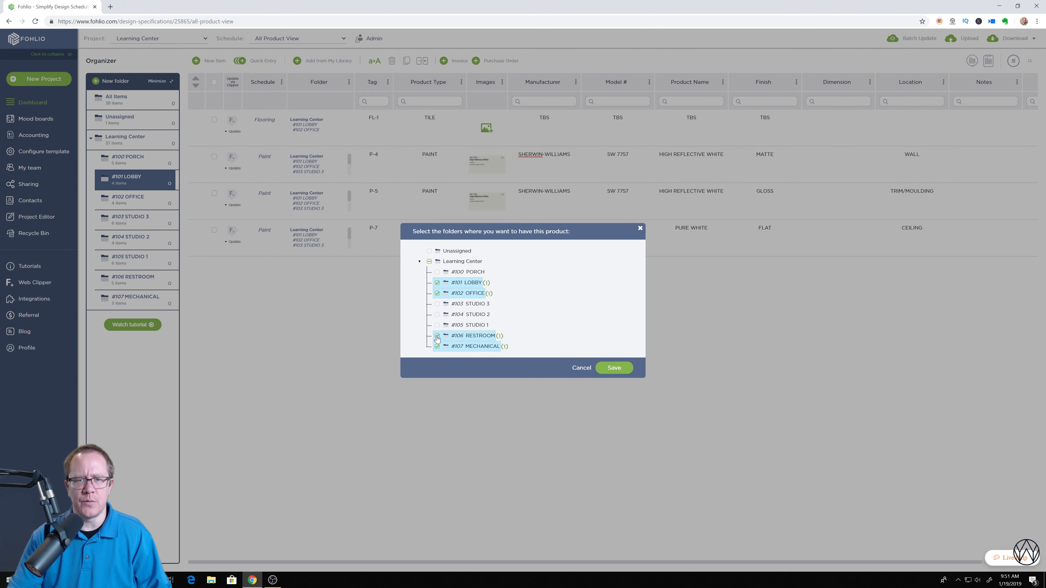
click(437, 336)
click(437, 348)
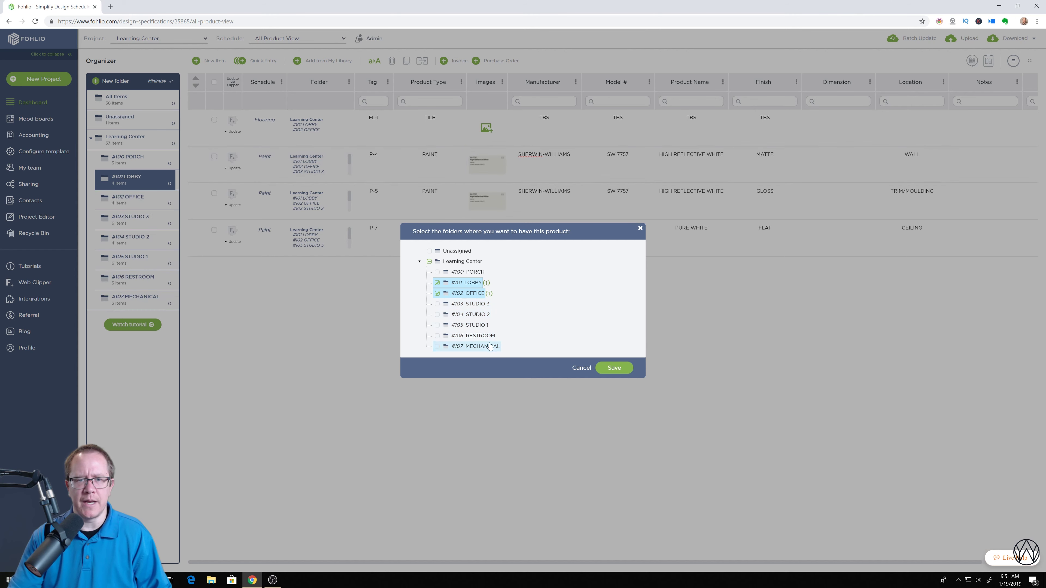
click(618, 369)
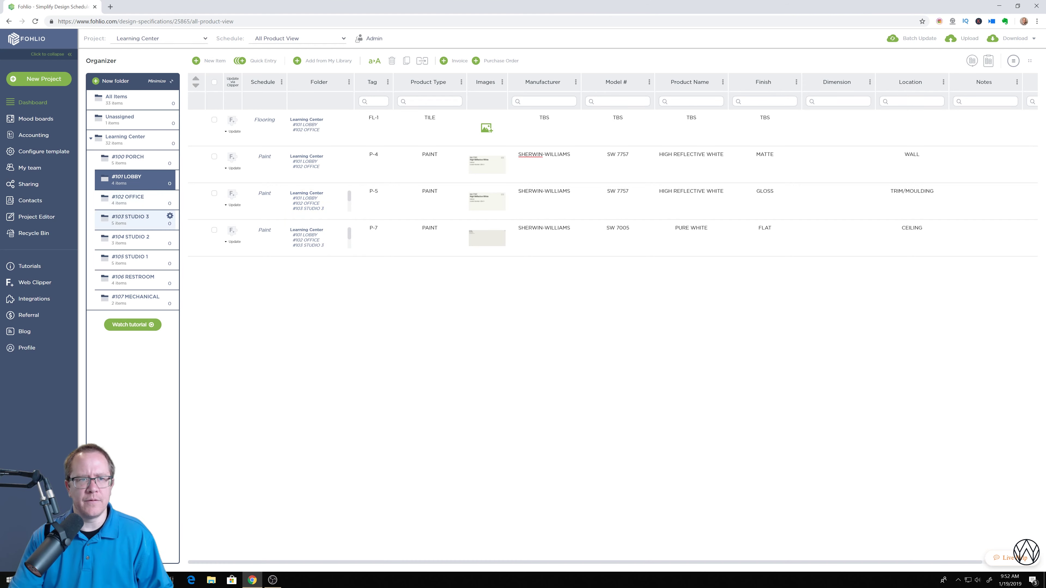
Compare the products listed in the Studio 3, Lobby and Office folders to check where paint P-4 is assigned
click(136, 219)
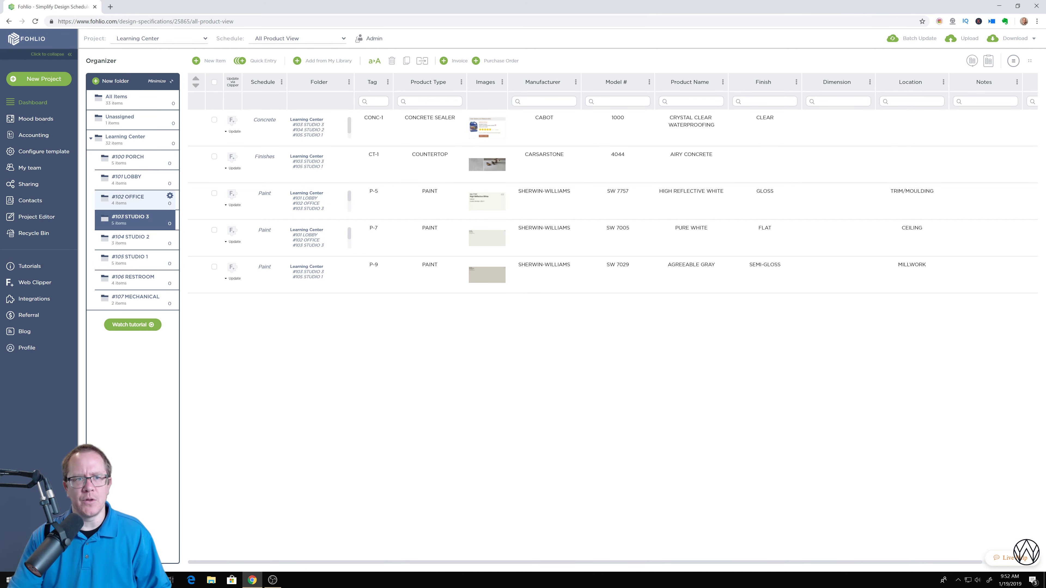
click(132, 180)
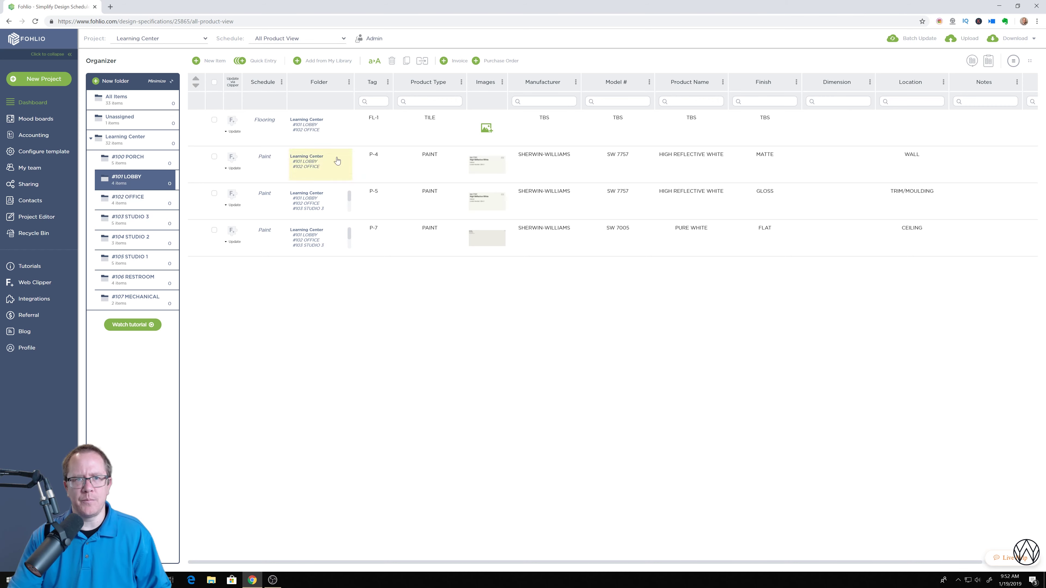
click(131, 220)
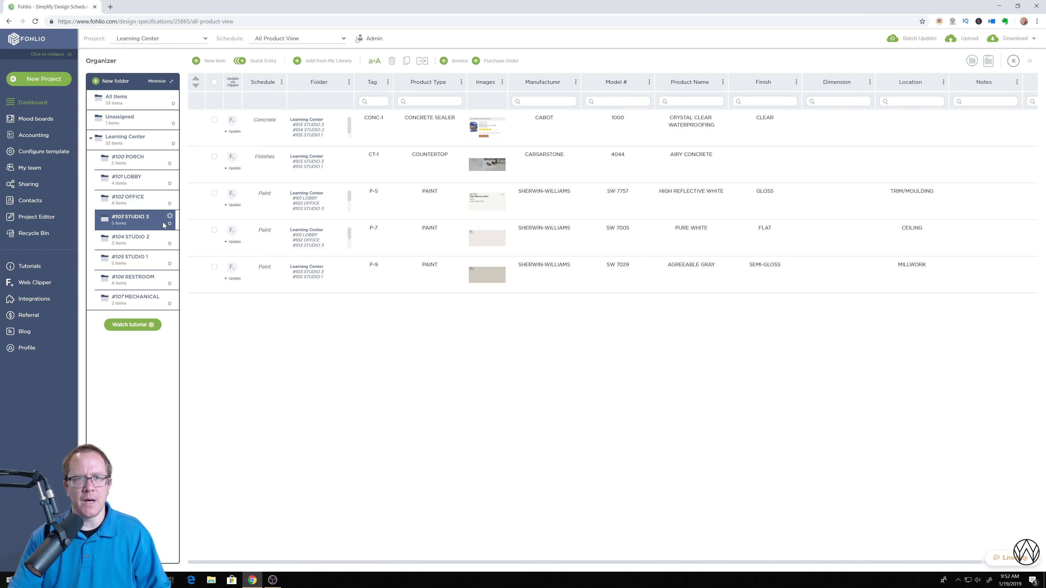
click(139, 205)
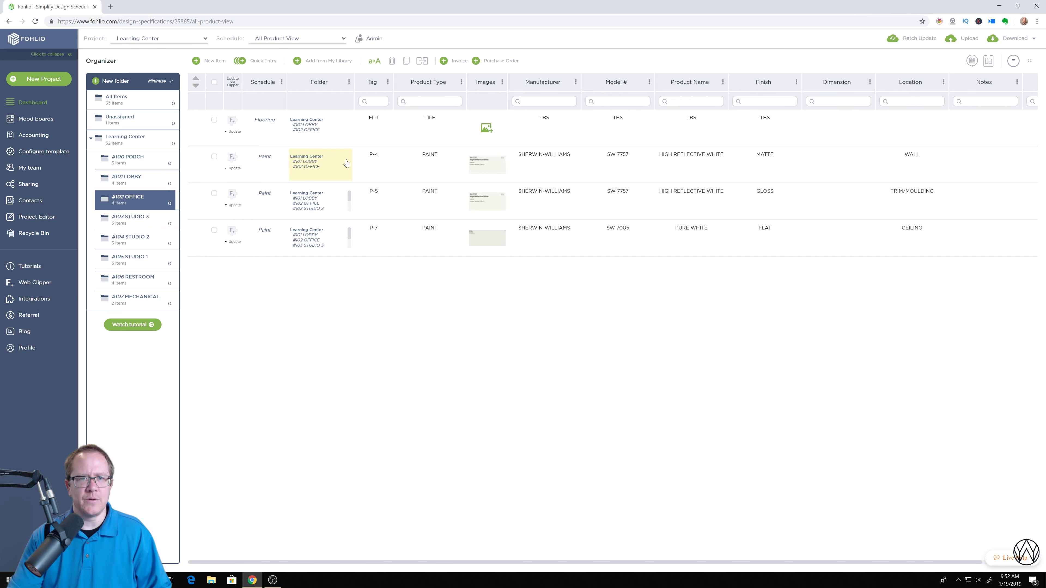
click(128, 179)
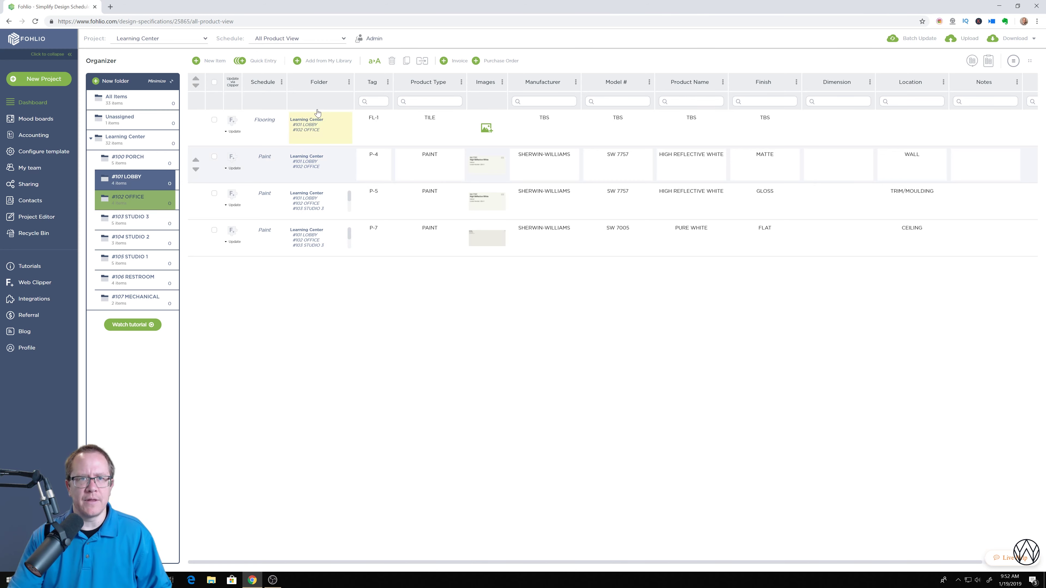
Look at the schedules offered for a new item and the sorting options of the Tag column
click(321, 62)
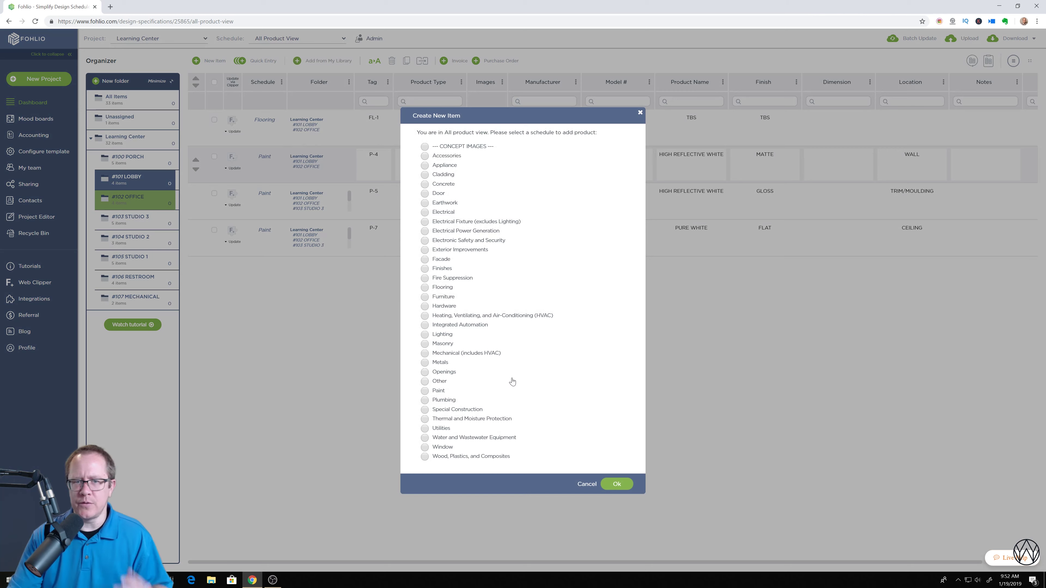
click(586, 484)
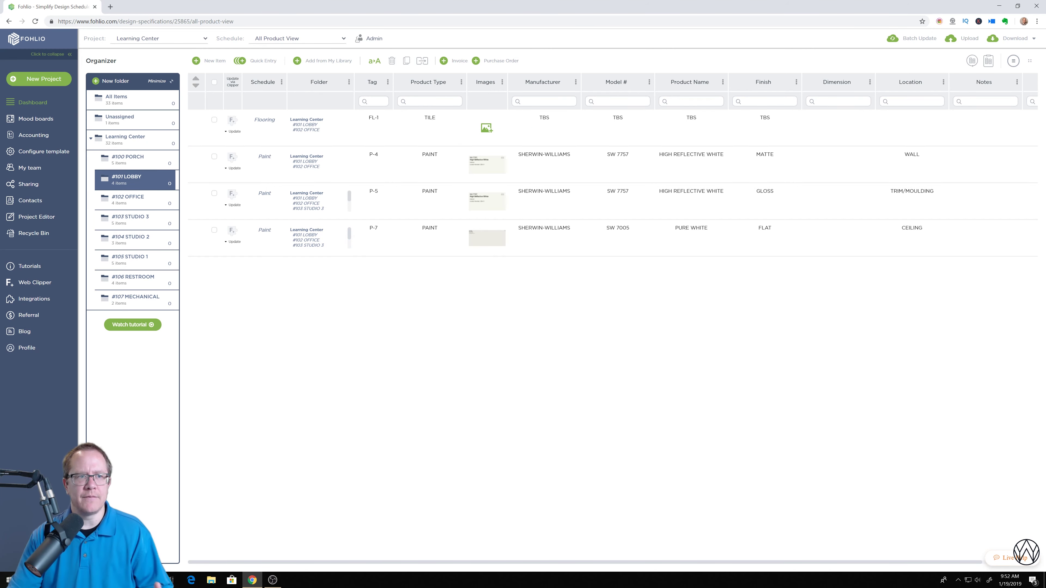
click(387, 81)
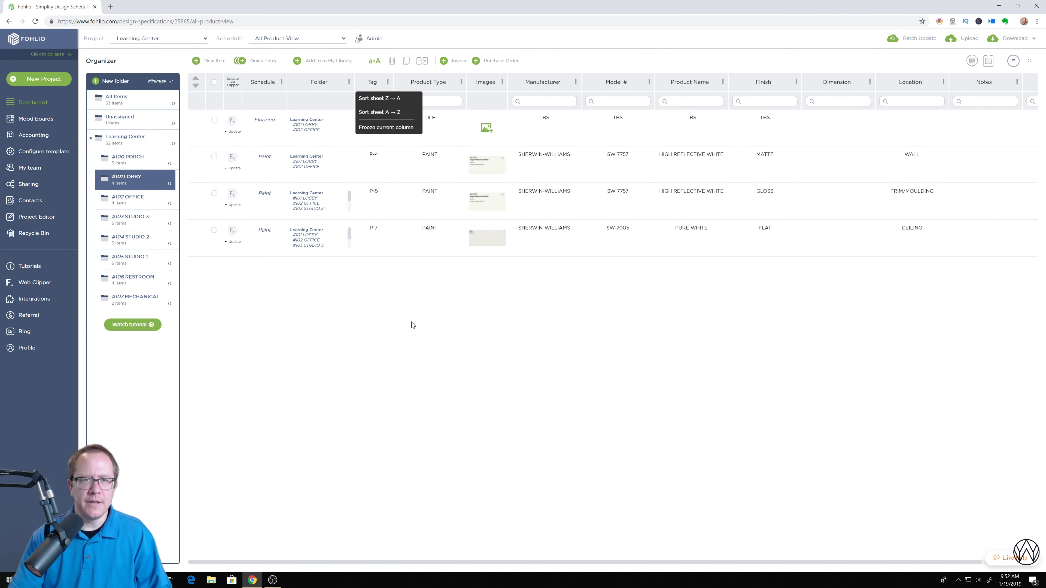
click(351, 138)
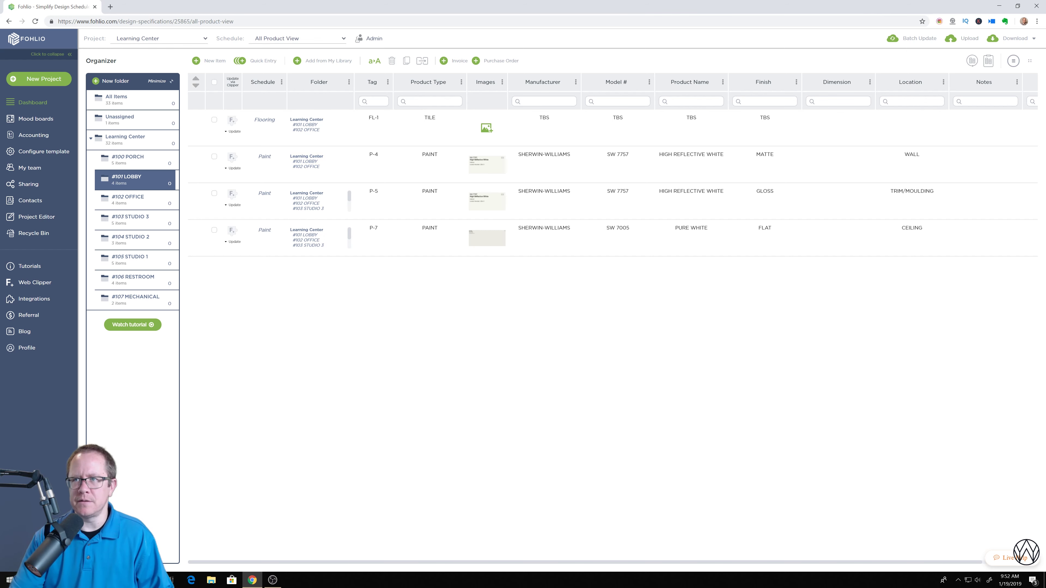
click(918, 155)
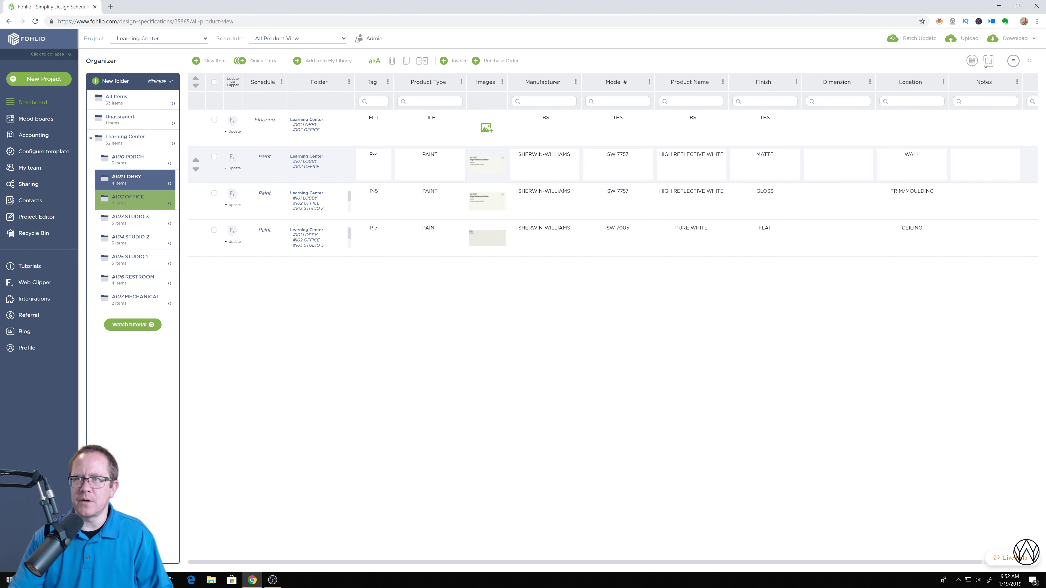
Set up a PDF Table View Presentation download without the Link and Notes columns, sorted by schedules
click(1021, 41)
click(1033, 41)
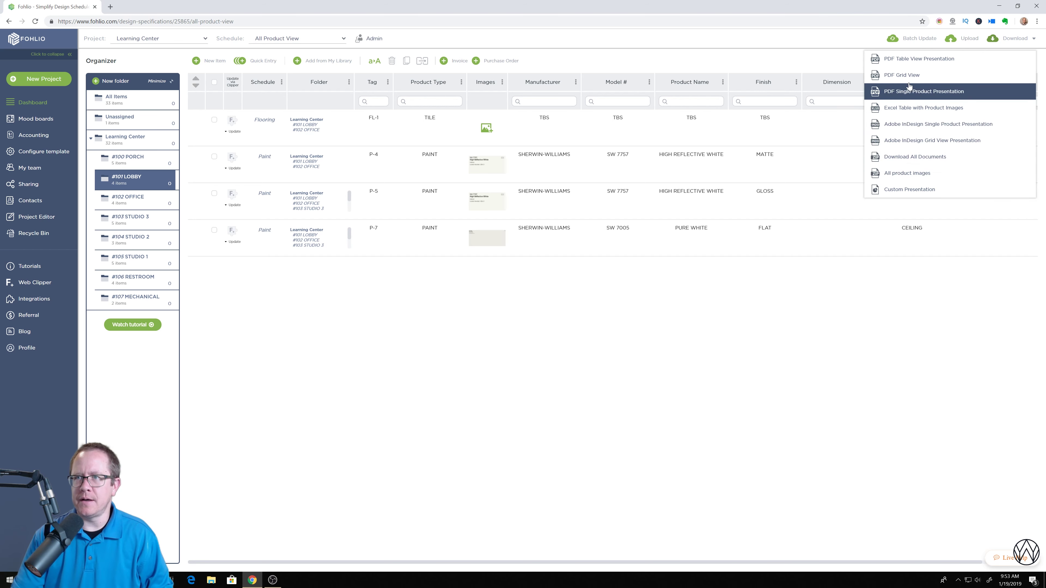
click(914, 60)
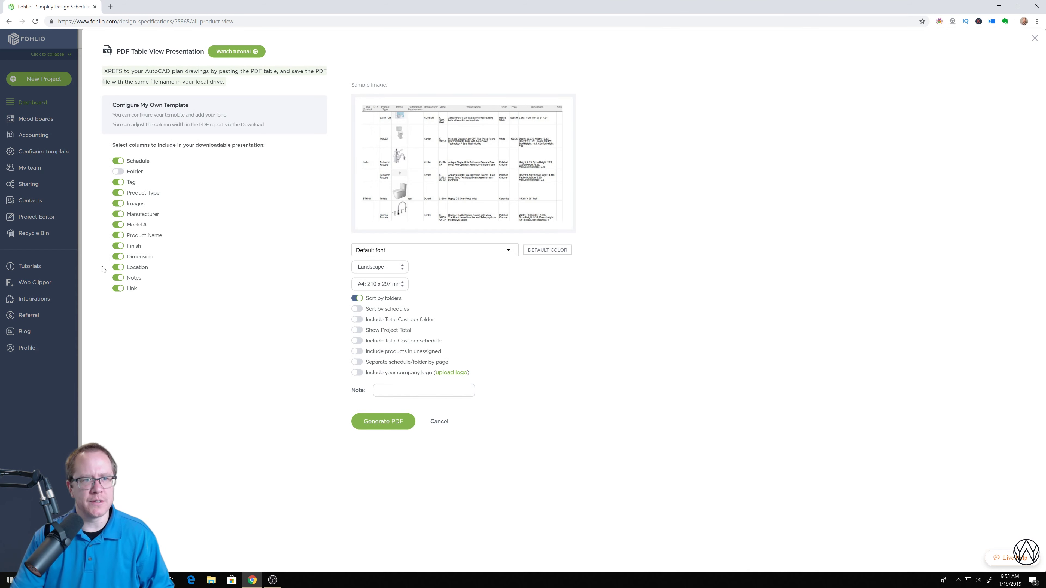
click(118, 289)
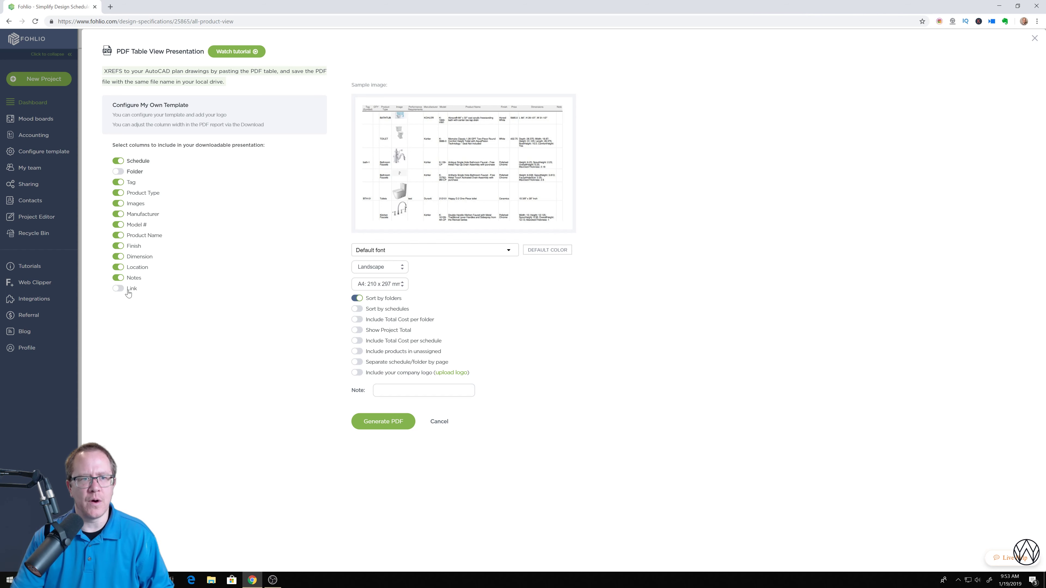
click(119, 278)
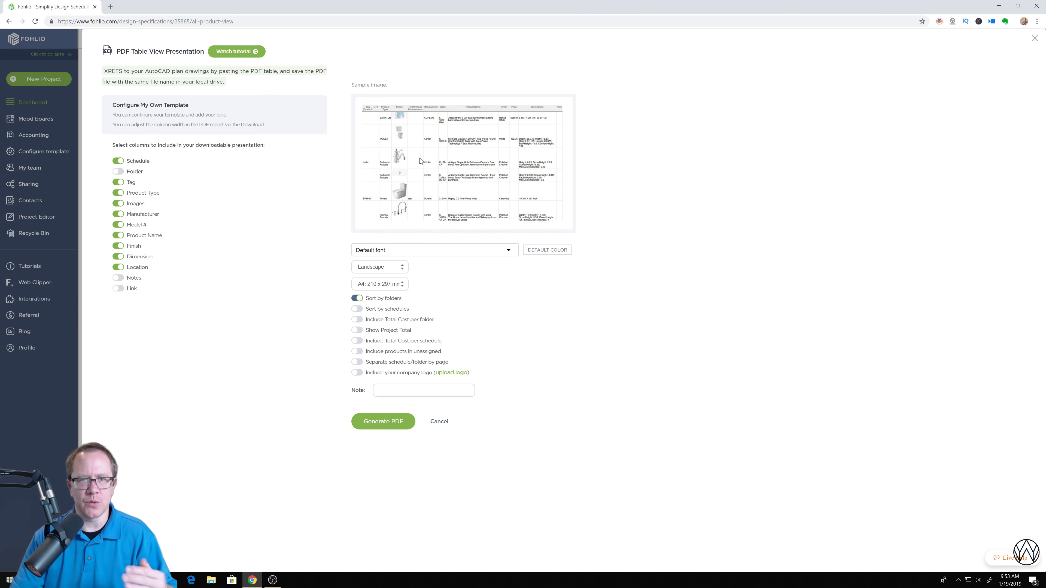
click(356, 310)
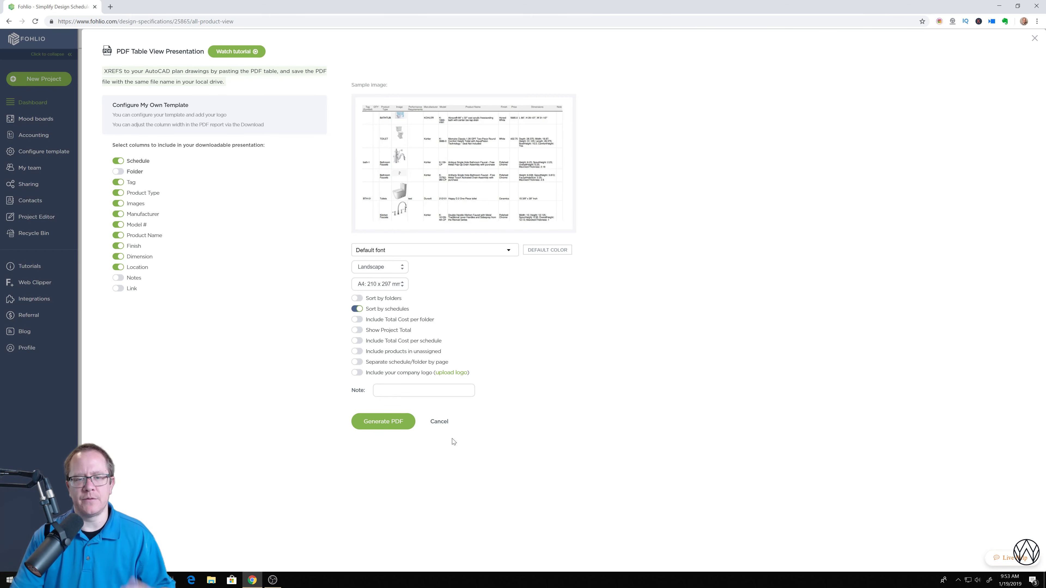
Close the PDF download setup and review the products in the Mechanical, Restroom, Studio 1, Studio 2 and Learning Center folders
click(1034, 40)
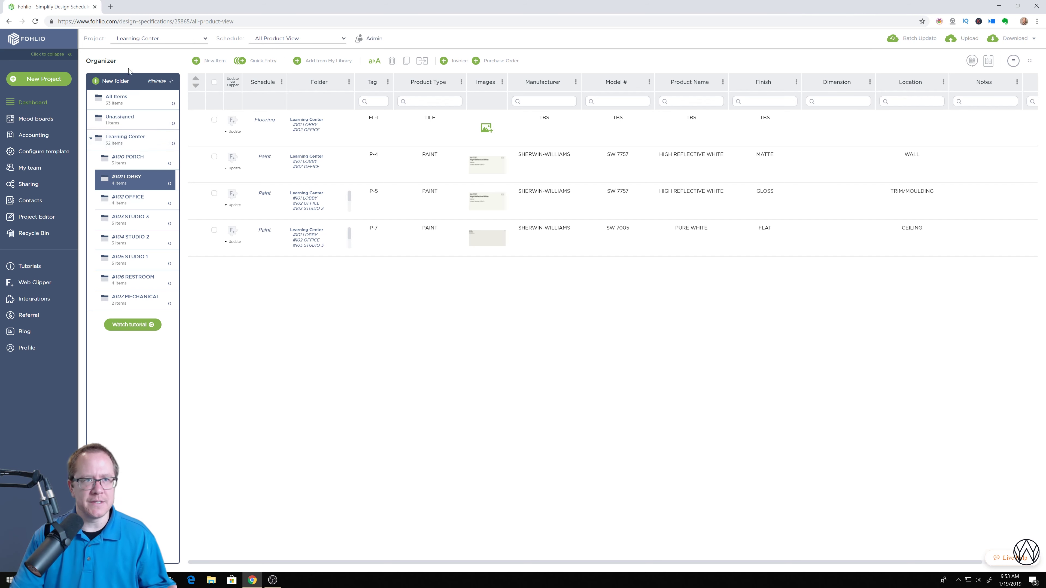
click(136, 299)
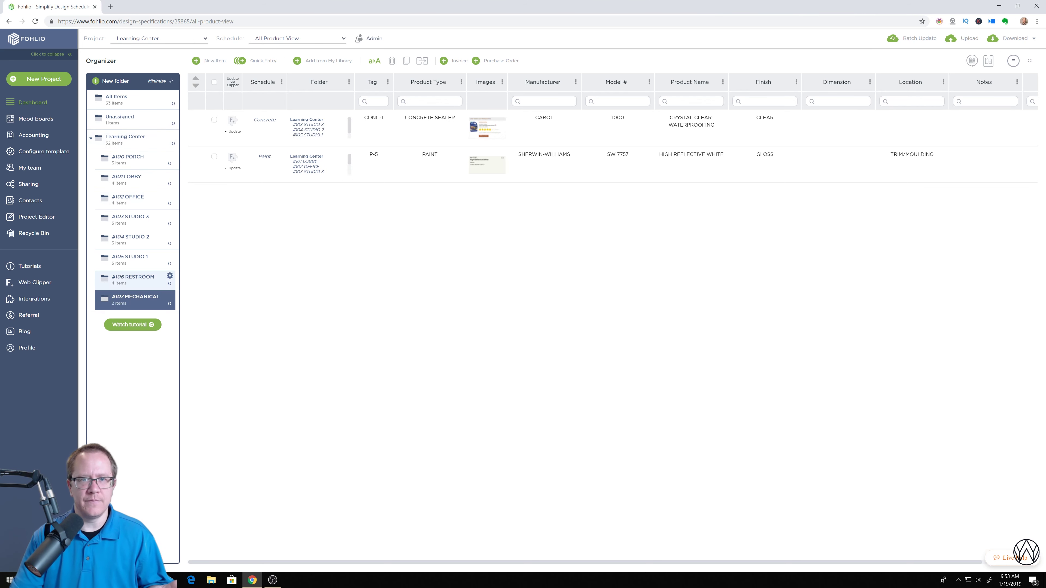
click(131, 280)
click(131, 260)
click(130, 240)
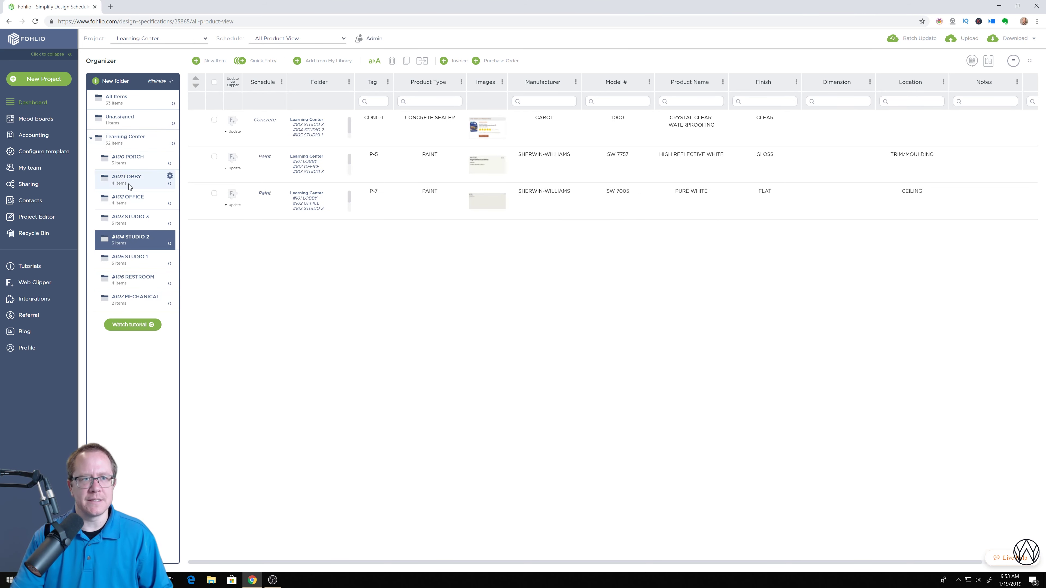
click(124, 139)
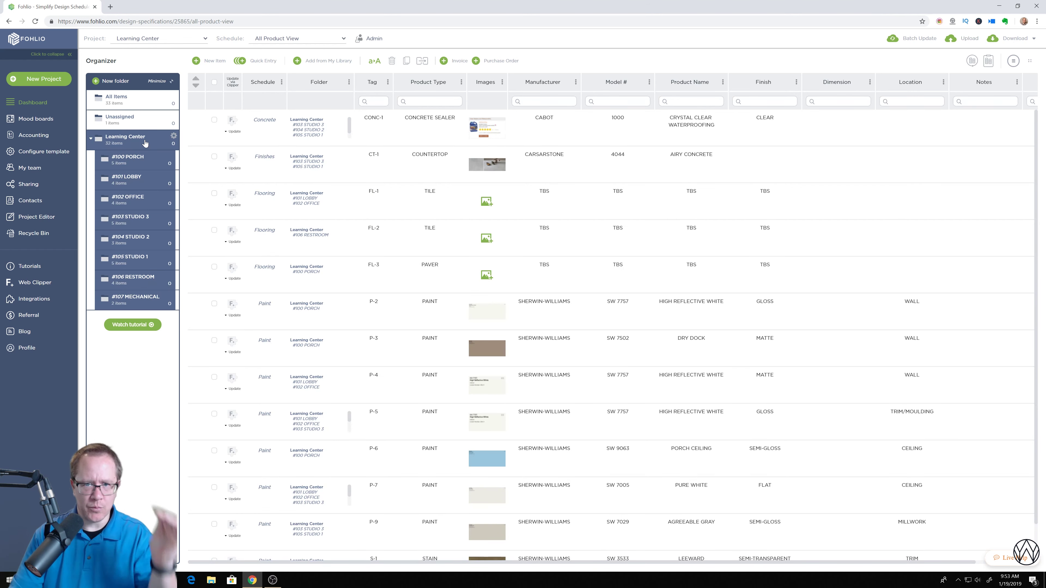
scroll(515, 265, down, 2)
scroll(515, 265, up, 2)
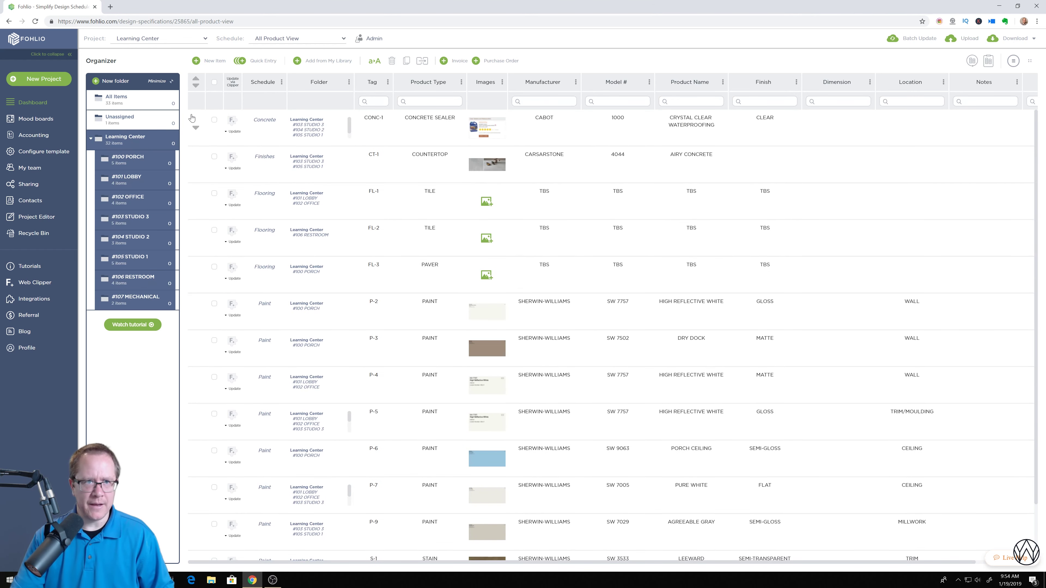
Switch to the Sample Project (With Purchasing) and look through its full product list
click(152, 40)
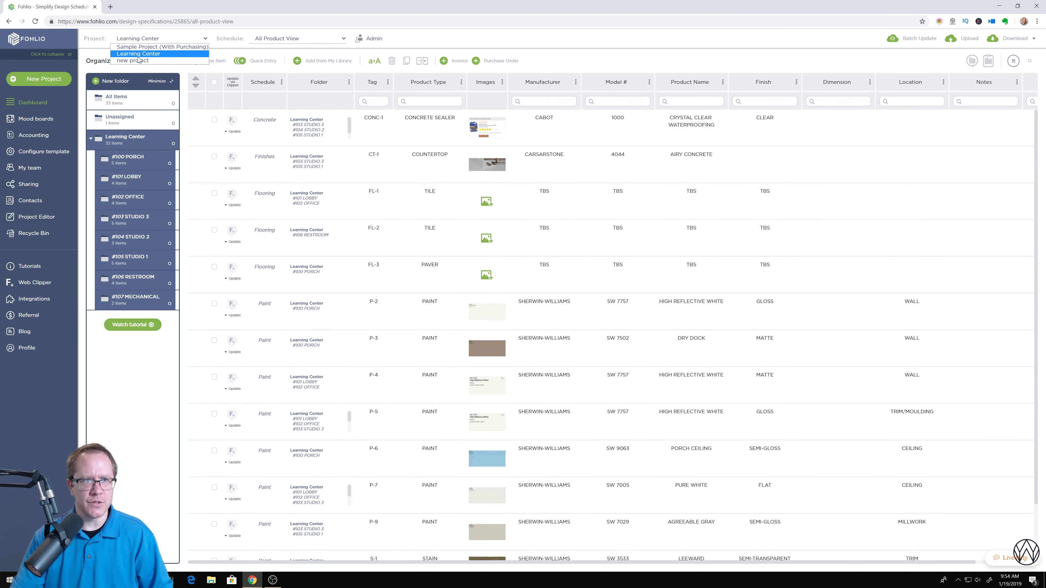
click(141, 47)
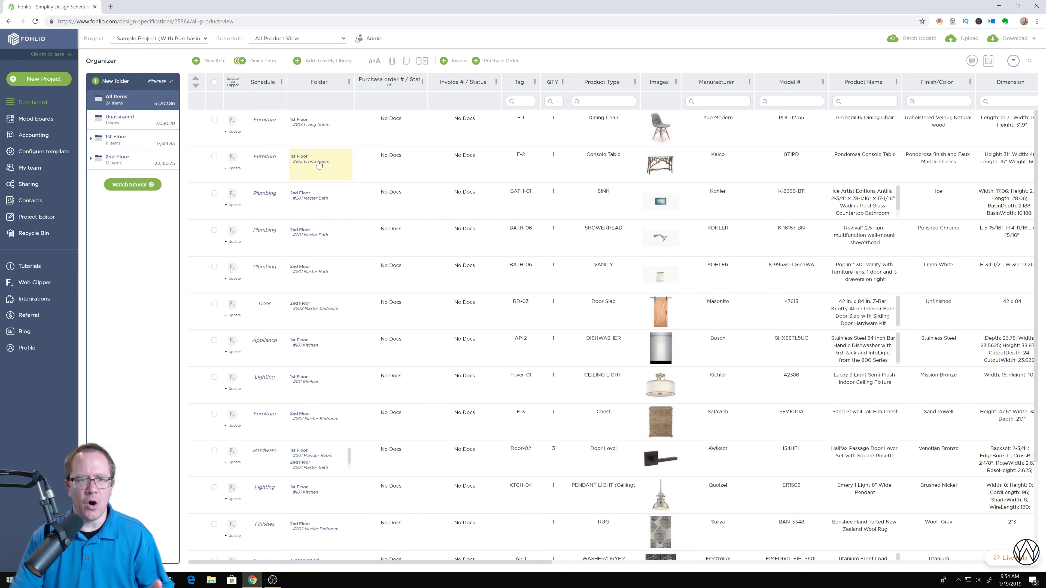
scroll(371, 288, down, 5)
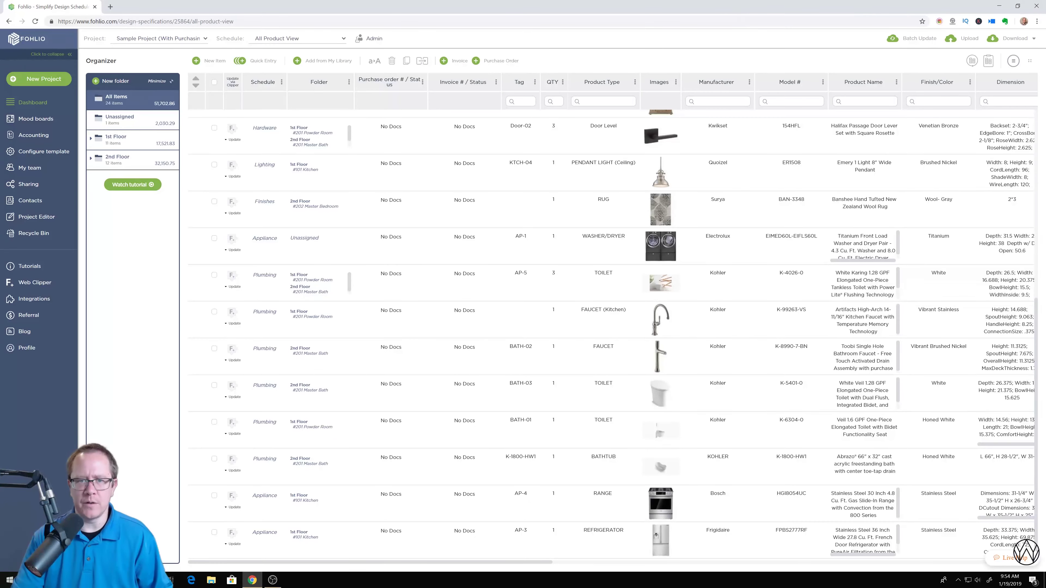
Review the products assigned to the Kitchen, 1st Floor Powder Room, Living Room and Master Bath folders
click(90, 139)
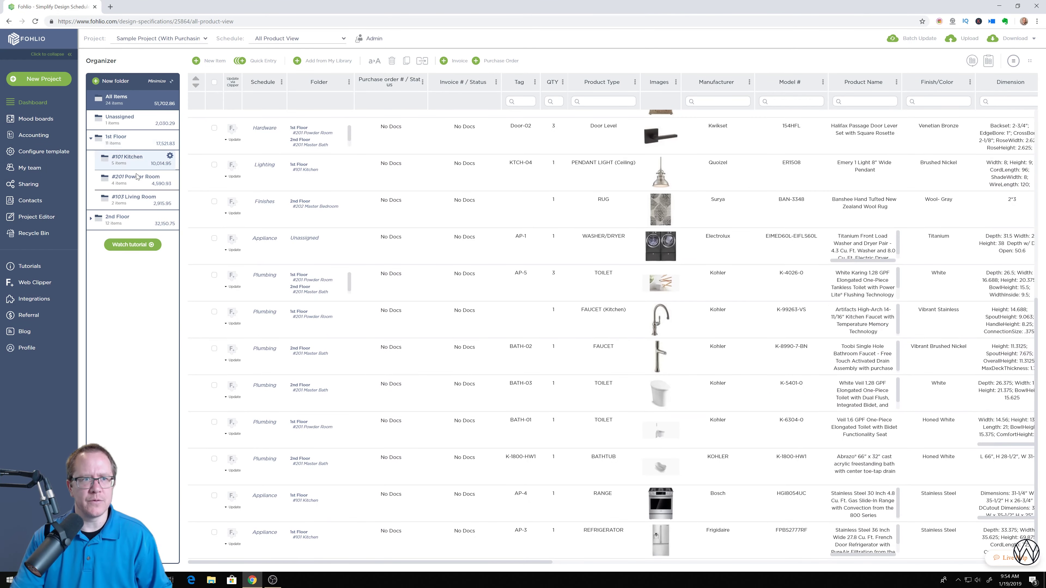
click(129, 165)
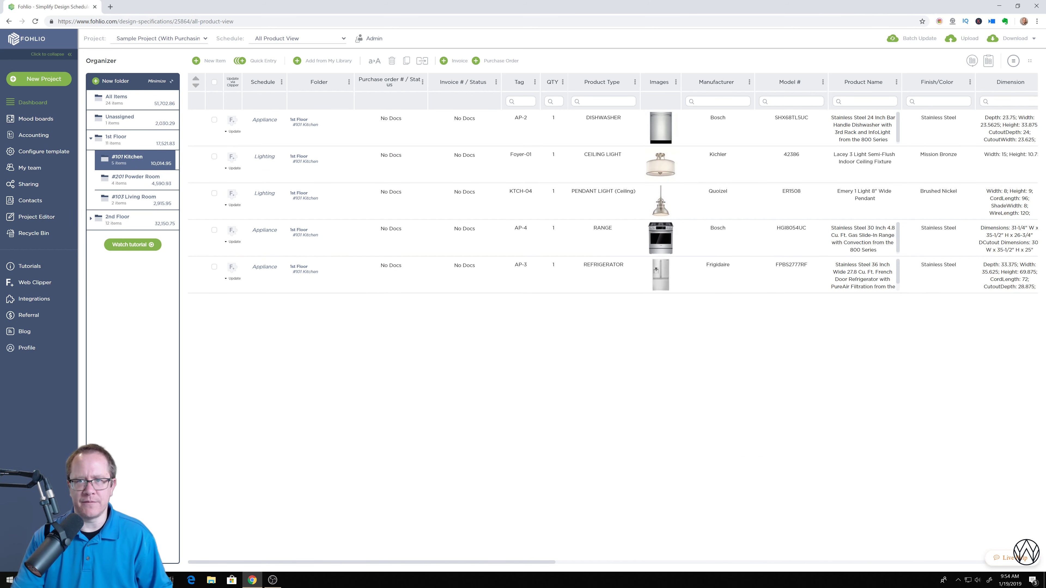
click(136, 179)
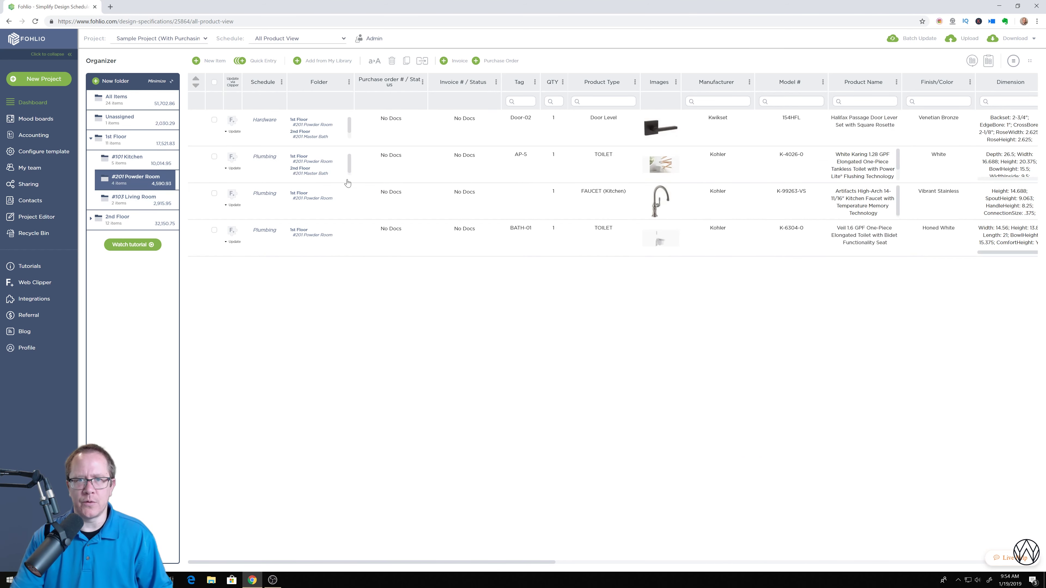
click(132, 202)
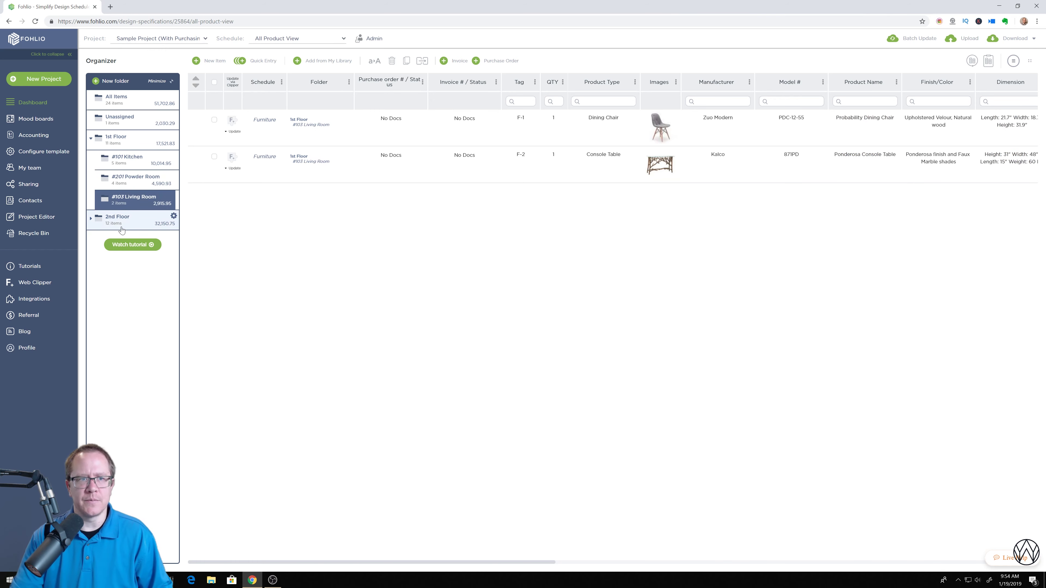
click(99, 224)
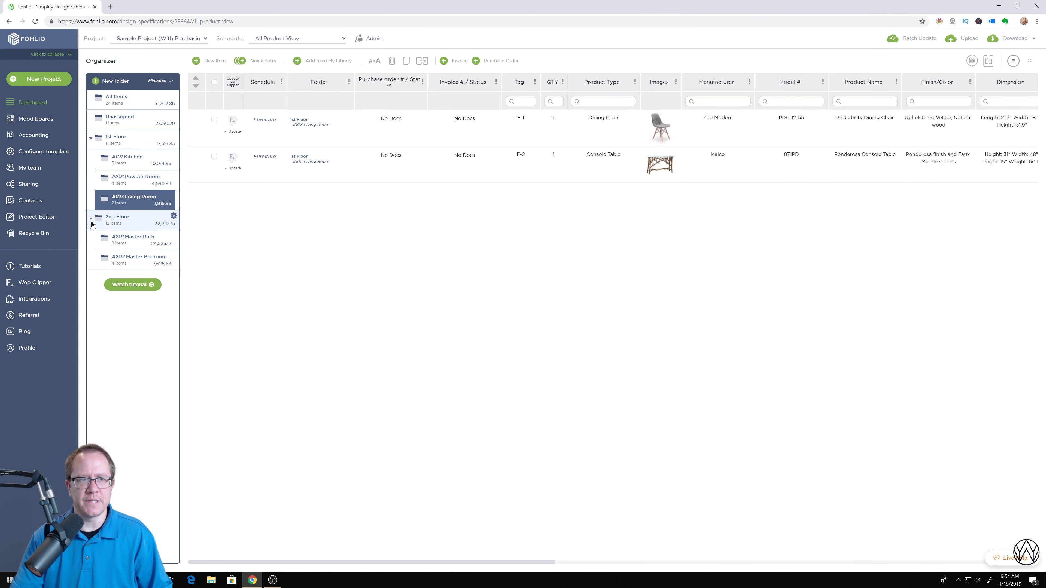
click(126, 247)
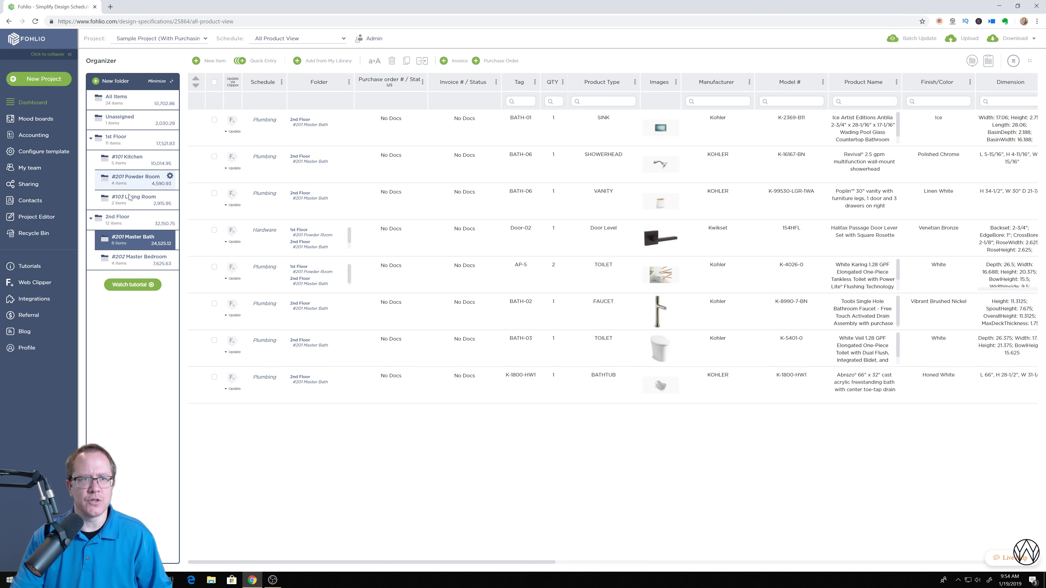
List all 1st Floor products with both floor folders collapsed, and sort them by schedule from A to Z
click(119, 139)
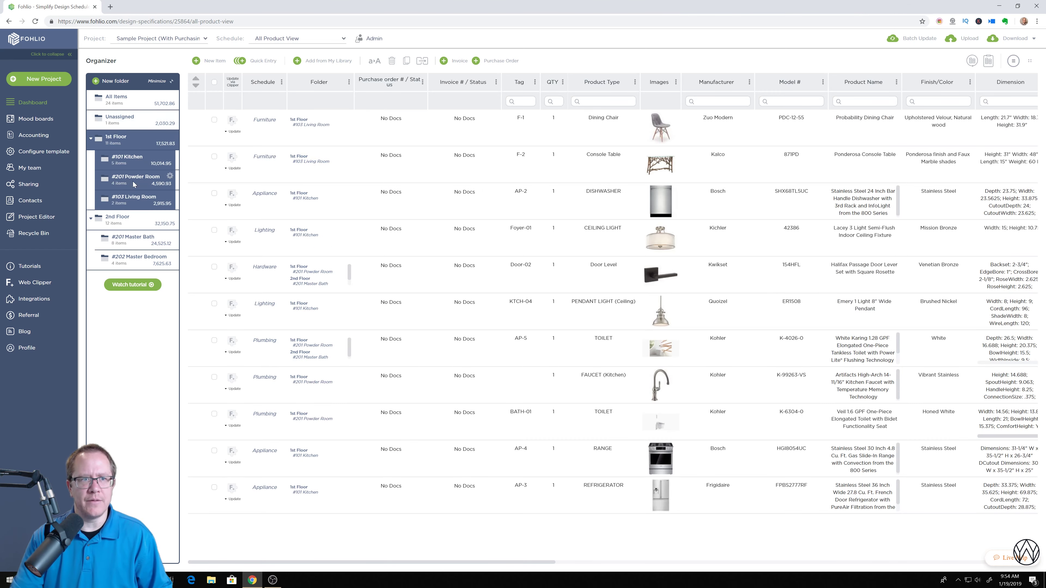
click(91, 139)
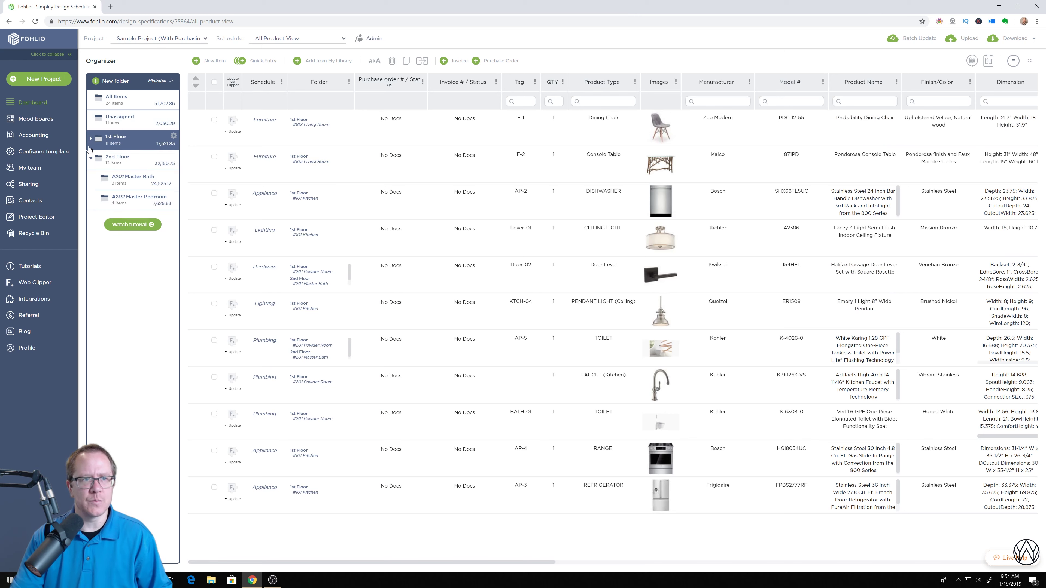
click(90, 158)
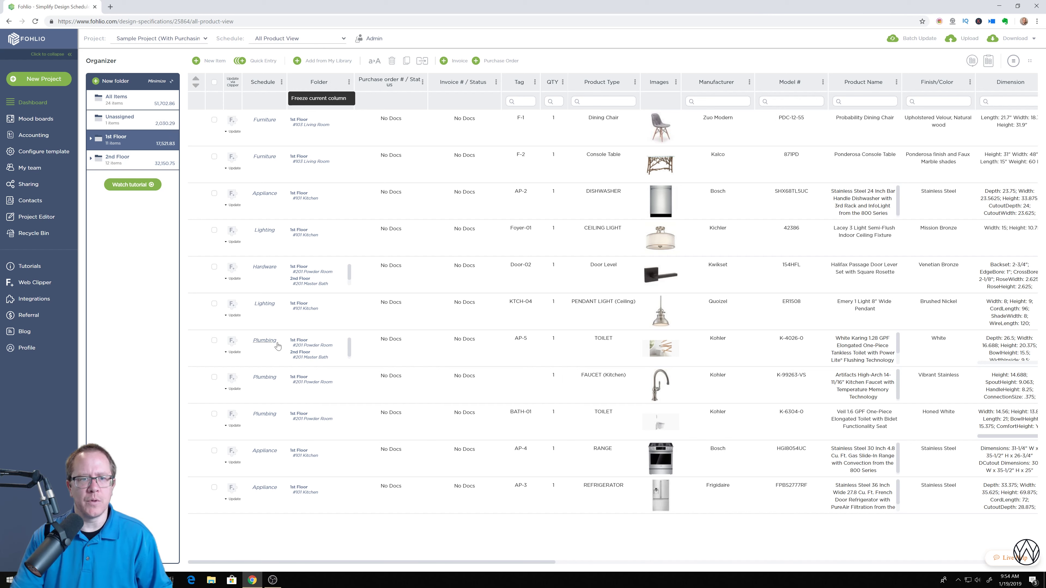
click(281, 83)
click(276, 112)
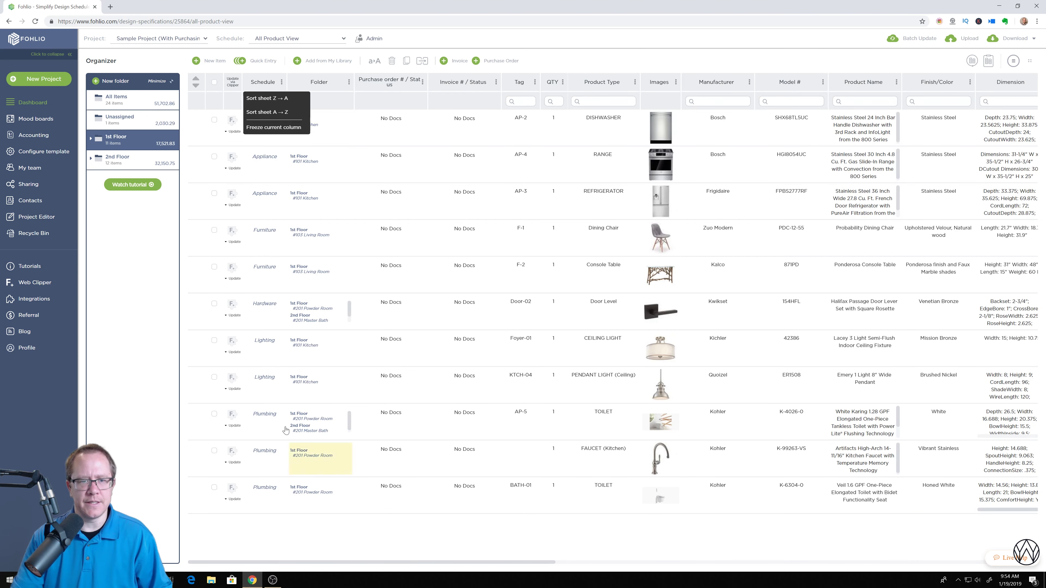
Select the three Plumbing products and look at the column and sorting options of the PDF Table View Presentation download
click(214, 414)
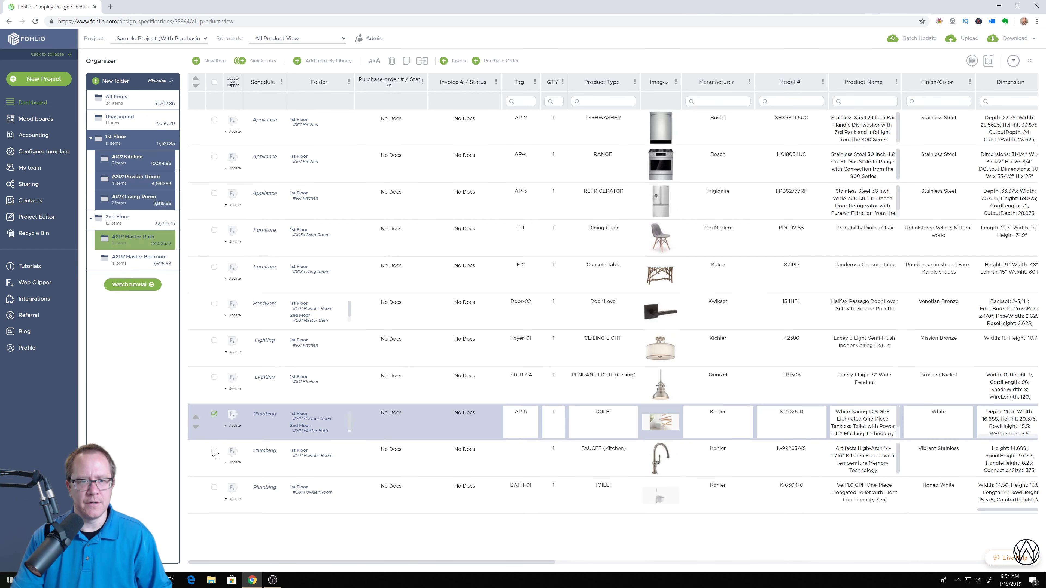
click(214, 450)
click(214, 488)
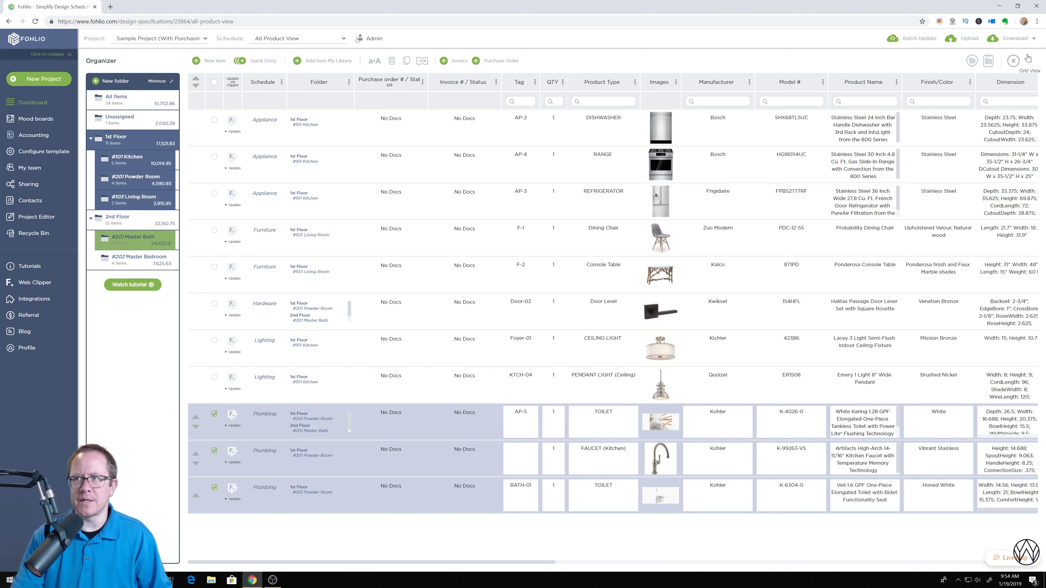
click(1016, 39)
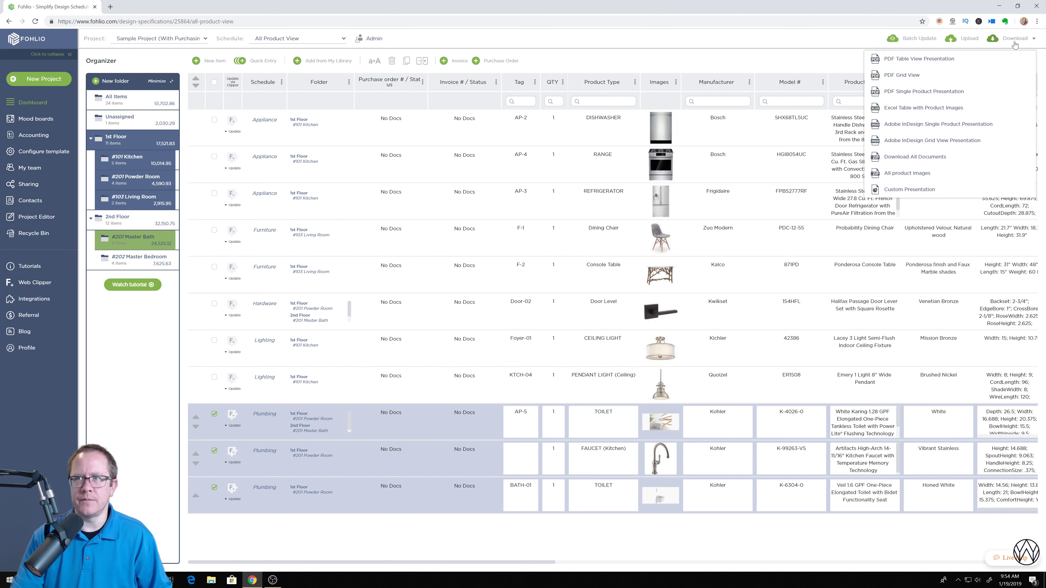
click(910, 59)
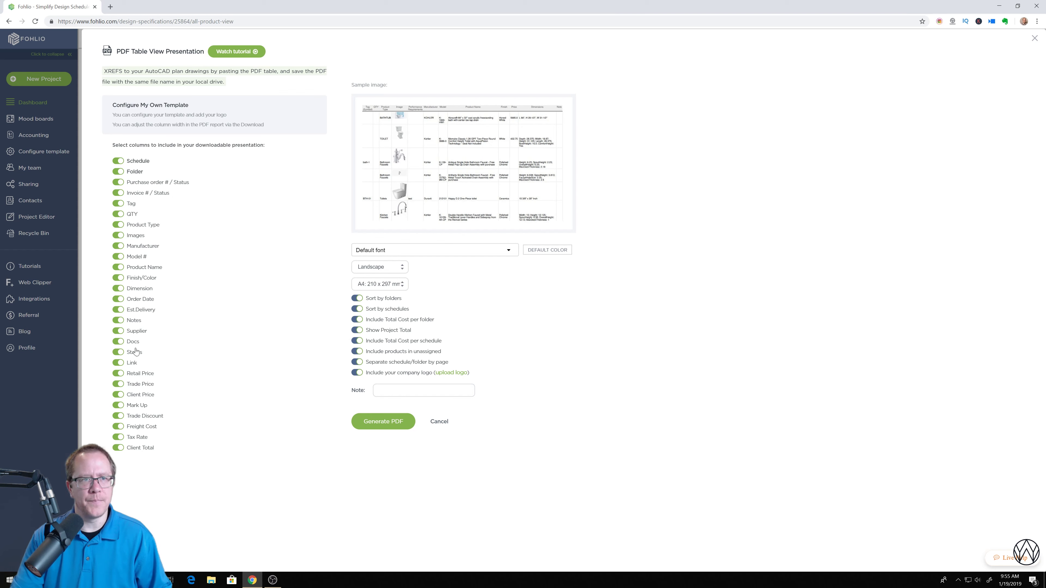
click(1035, 39)
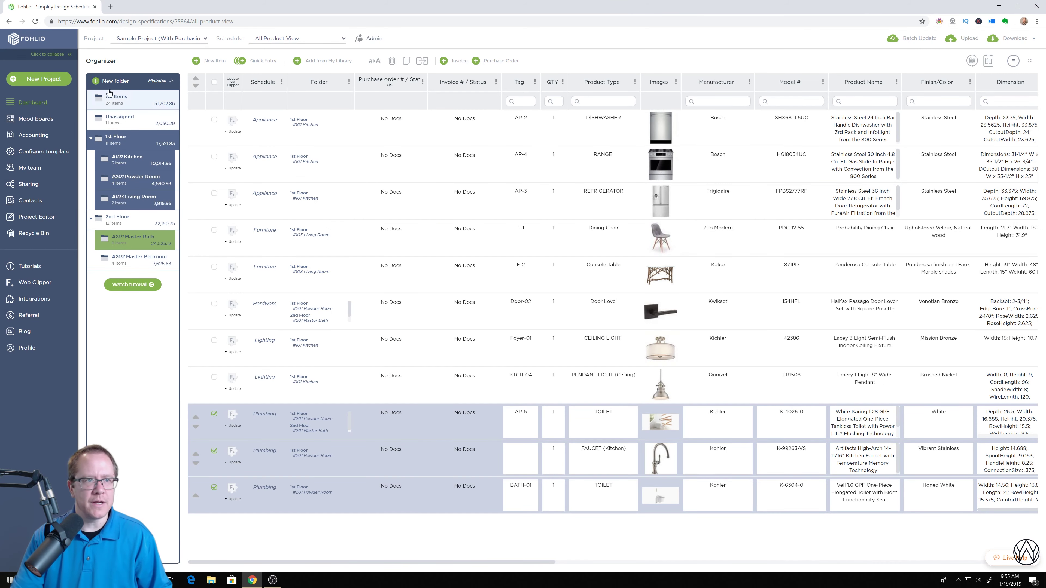
Look at the Recycle Bin, Project Editor, Contacts and Sharing sections and return to the dashboard
mouse_move(31, 131)
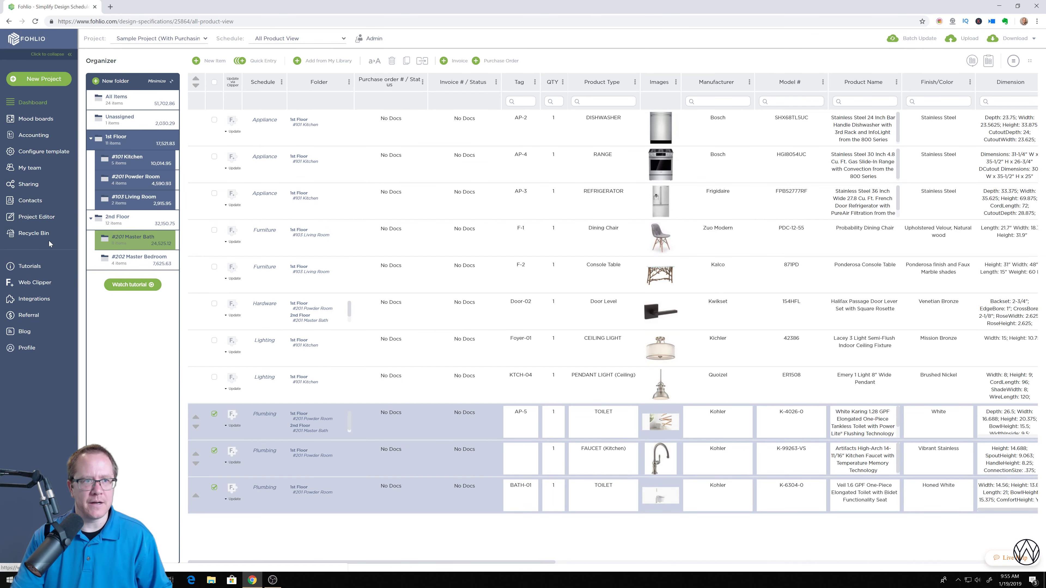
click(29, 233)
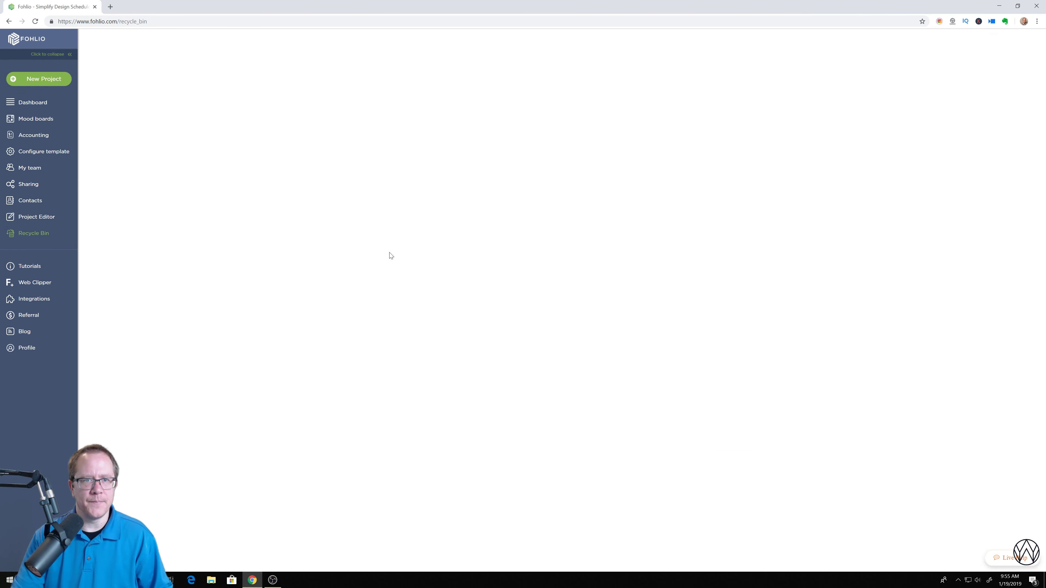
click(34, 217)
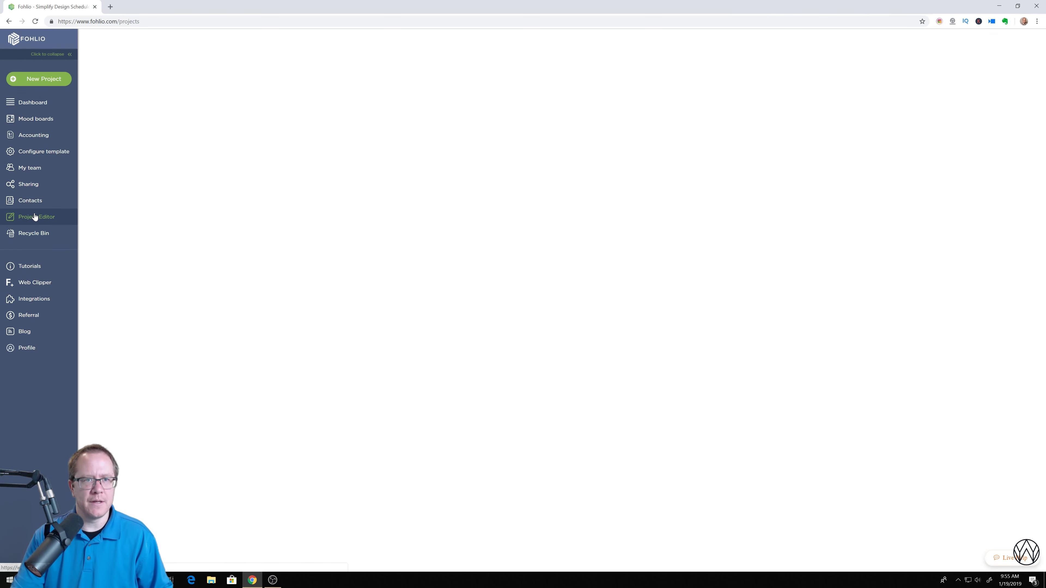
mouse_move(27, 205)
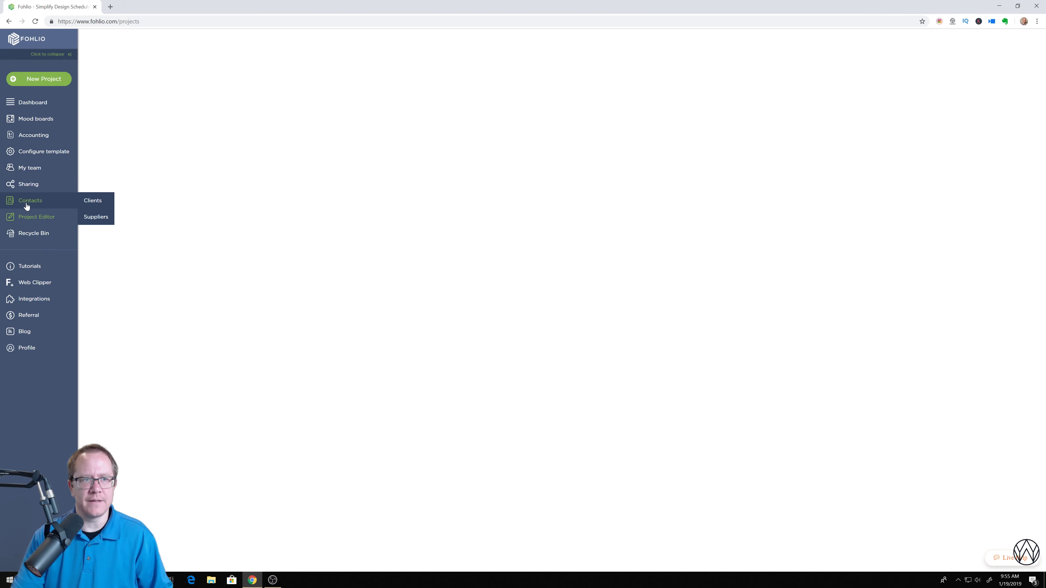
click(24, 187)
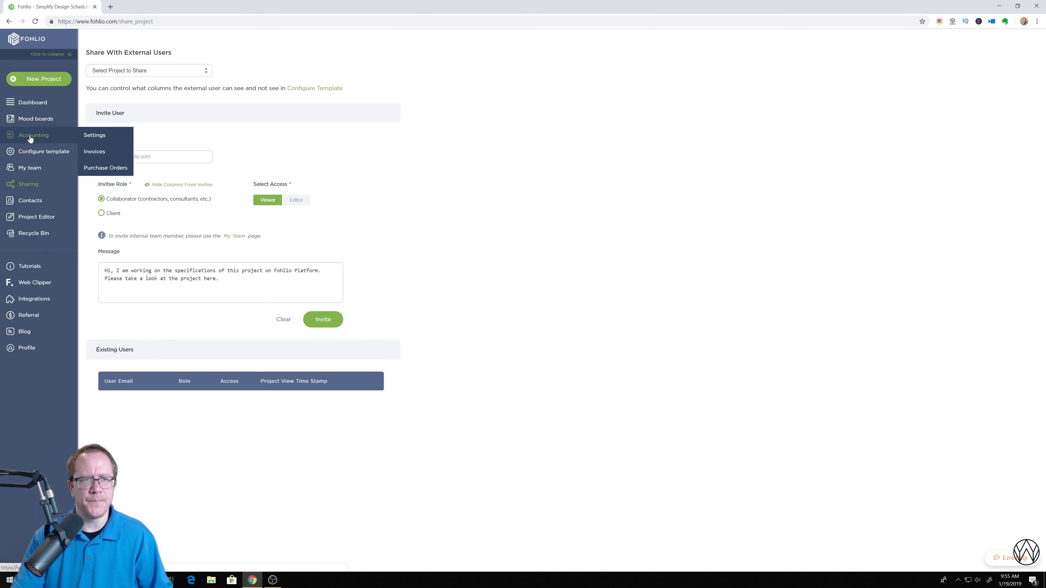
click(33, 103)
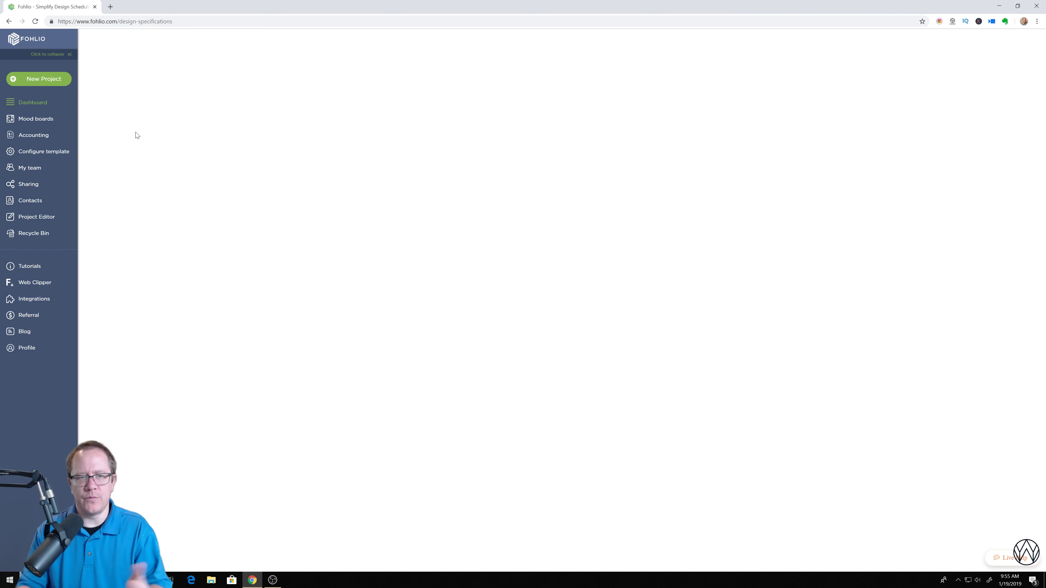
Try placing the refrigerator beside the wooden door with an arrow on the sample project's mood board, and leave without saving
click(43, 119)
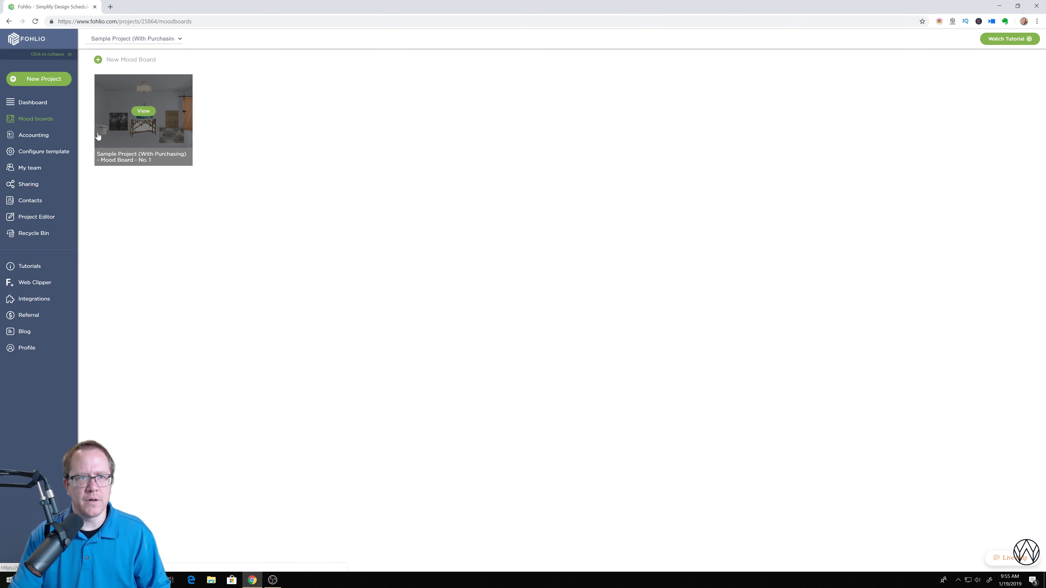
click(133, 130)
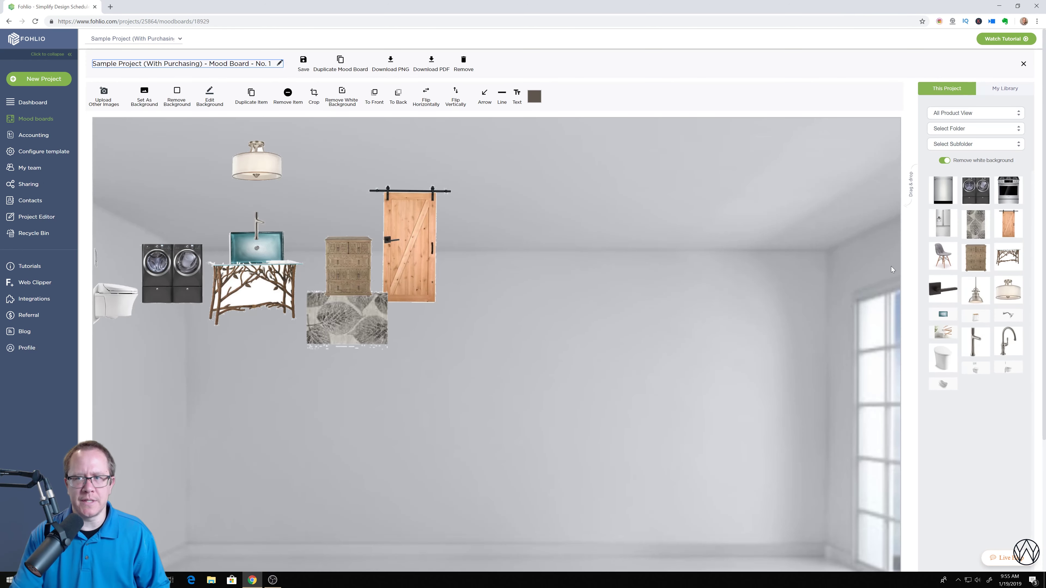
drag(944, 230, 773, 451)
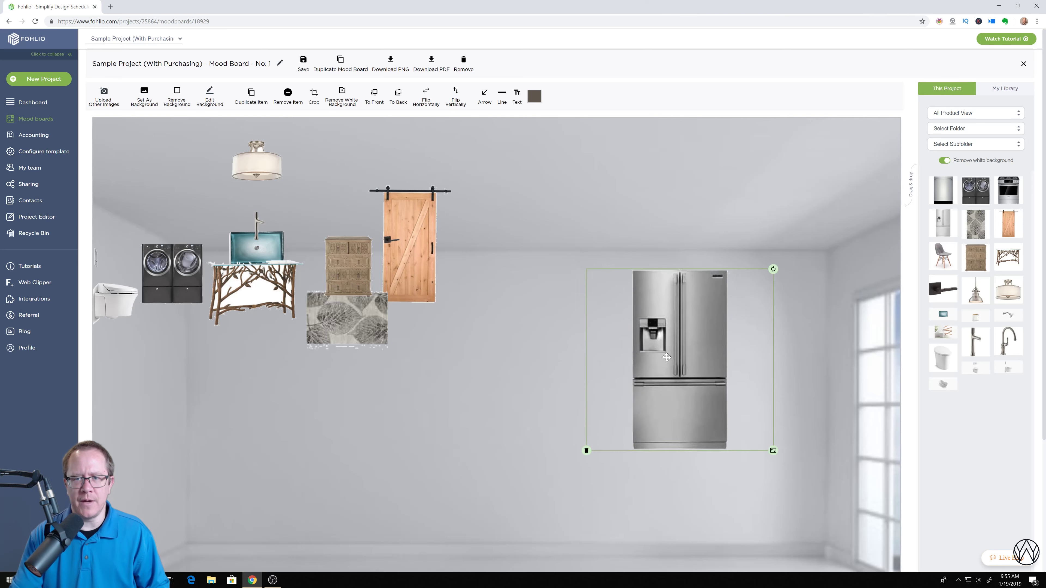
drag(657, 351, 489, 245)
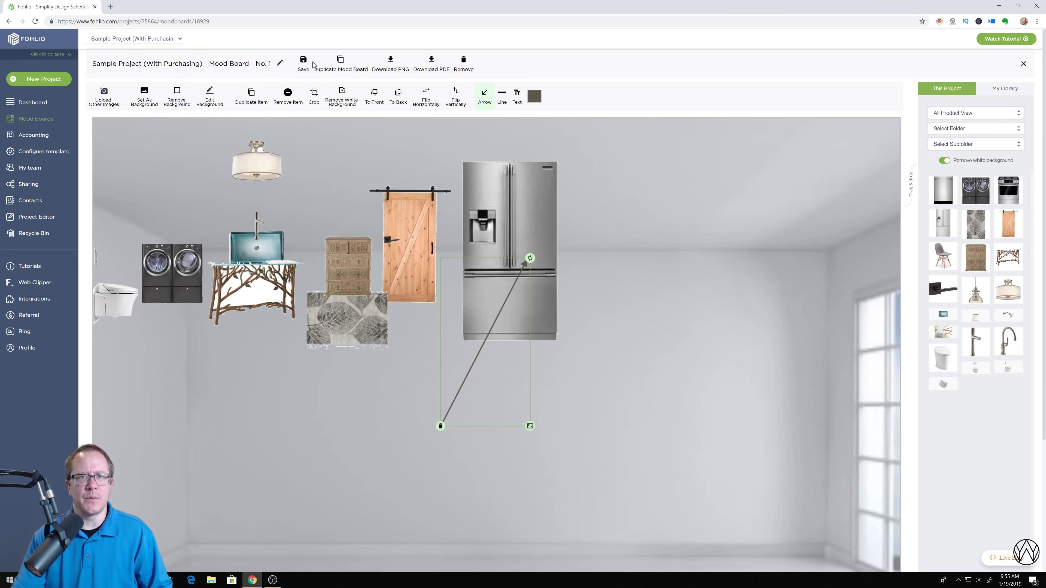
click(33, 102)
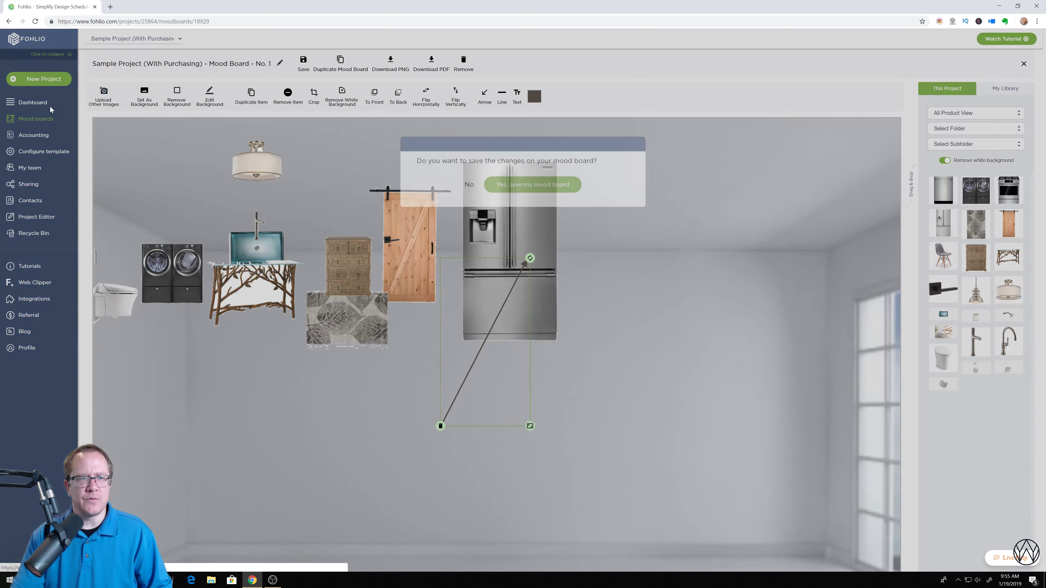
click(468, 192)
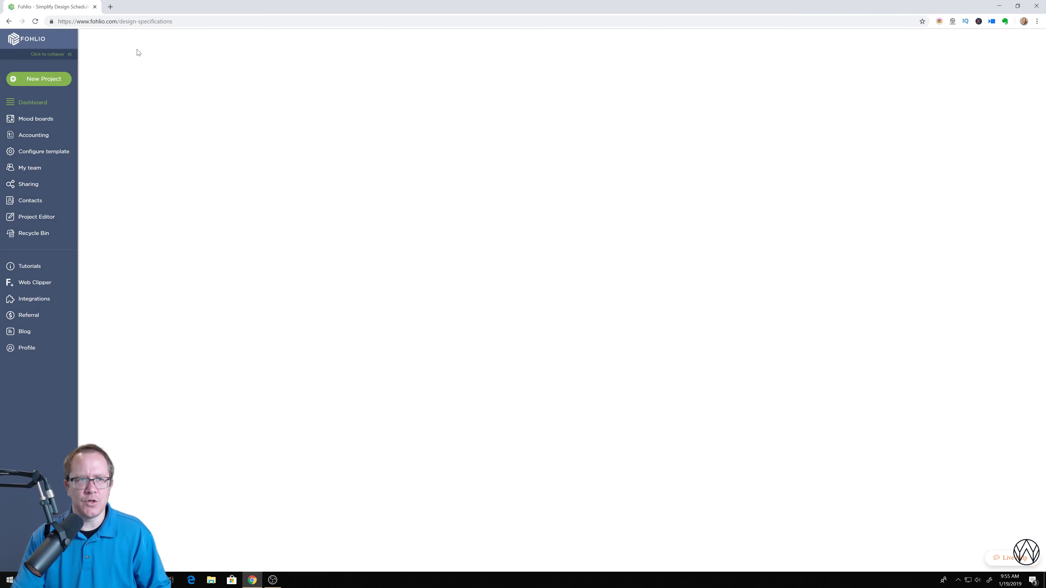
Examine the annual subscription plans on Fohlio's pricing page, including the Micro, Starter, Studio and Enterprise options
click(20, 39)
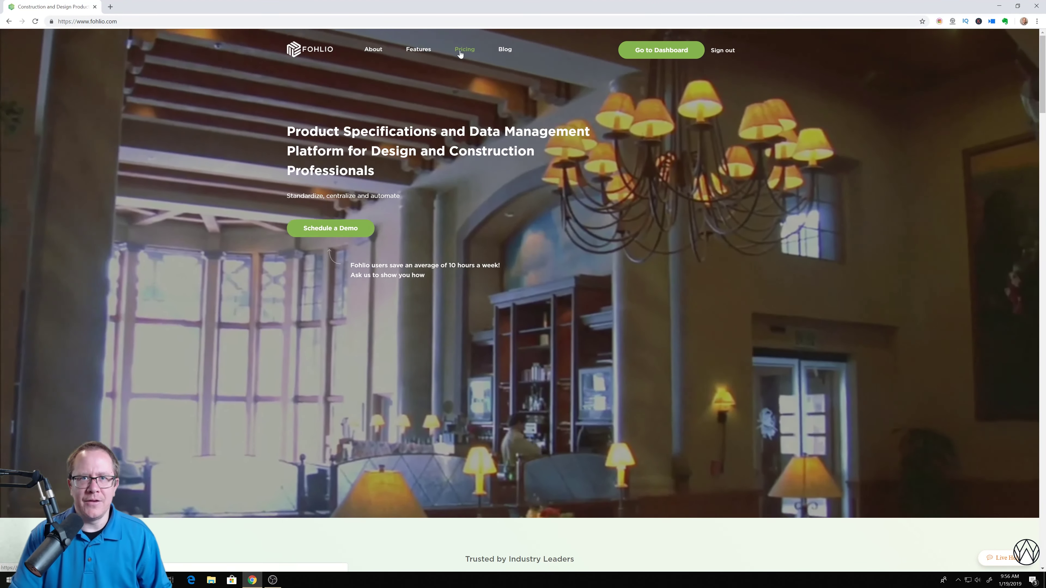
click(460, 52)
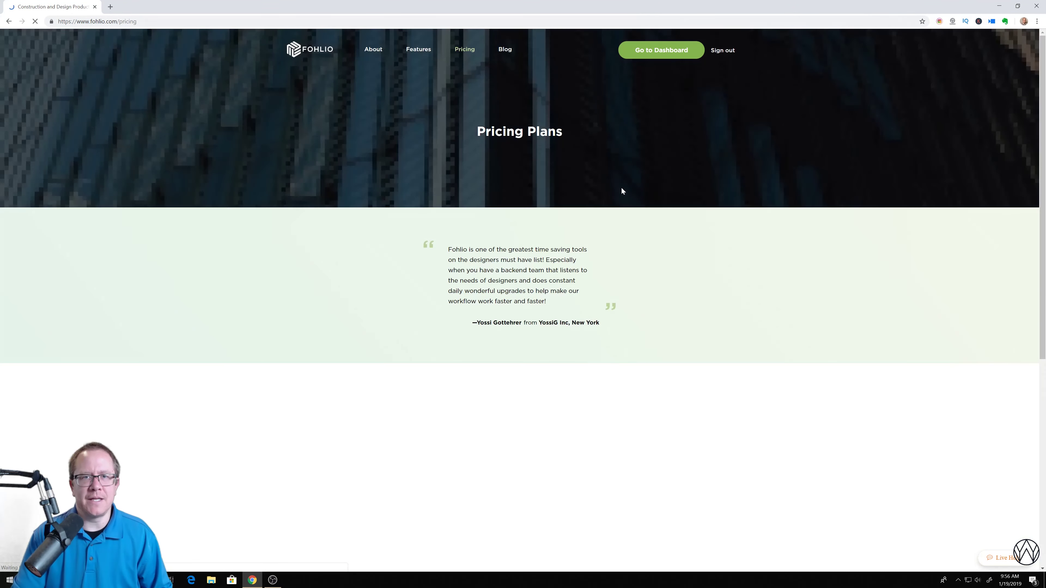
scroll(609, 206, down, 5)
scroll(357, 236, down, 1)
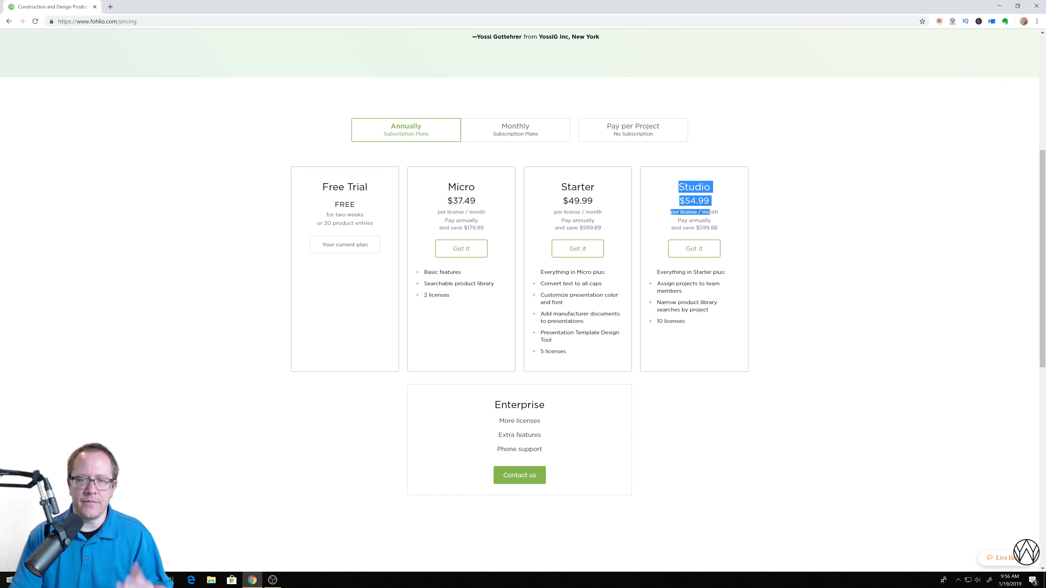
scroll(519, 300, down, 5)
scroll(571, 264, down, 6)
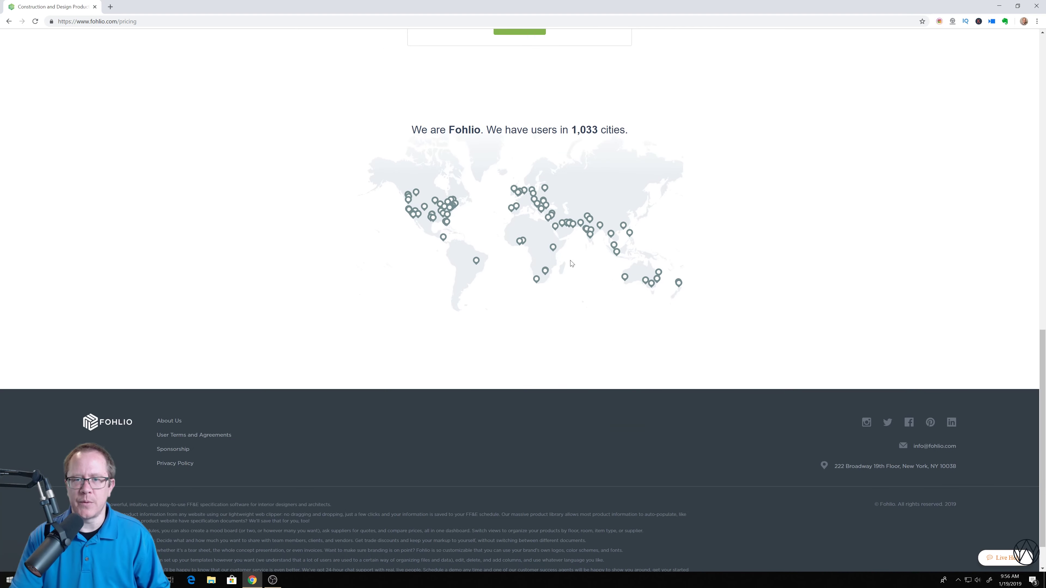
scroll(612, 288, up, 18)
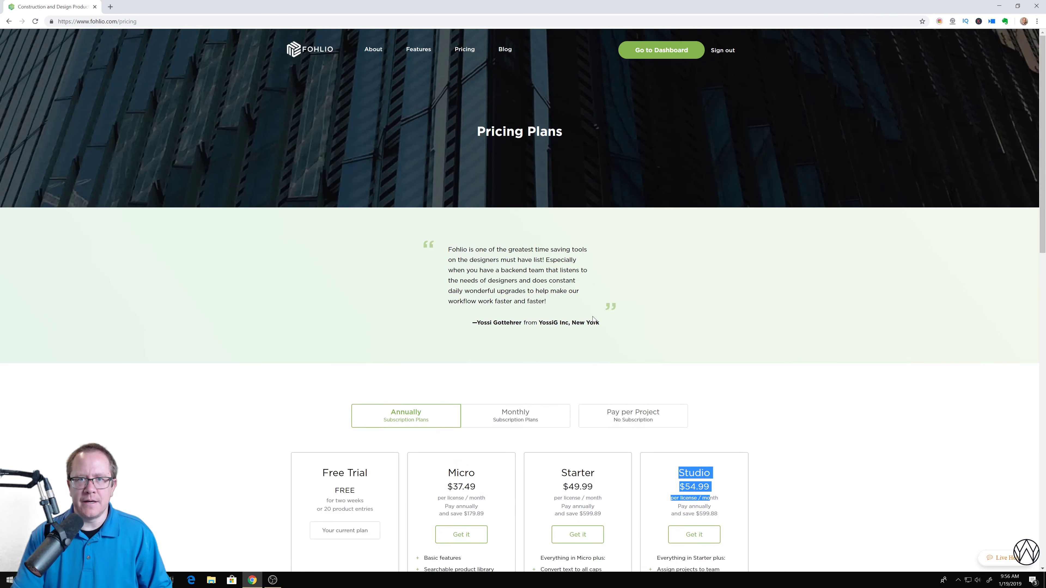